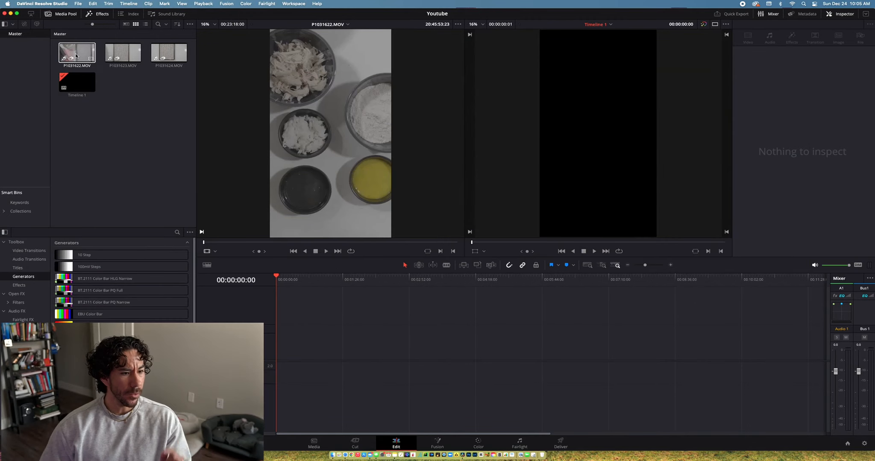
- Rotate source clip P1031622.MOV by 90 degrees and set its zoom to 0.530 so the shot fills the vertical frame
left_click(70, 56)
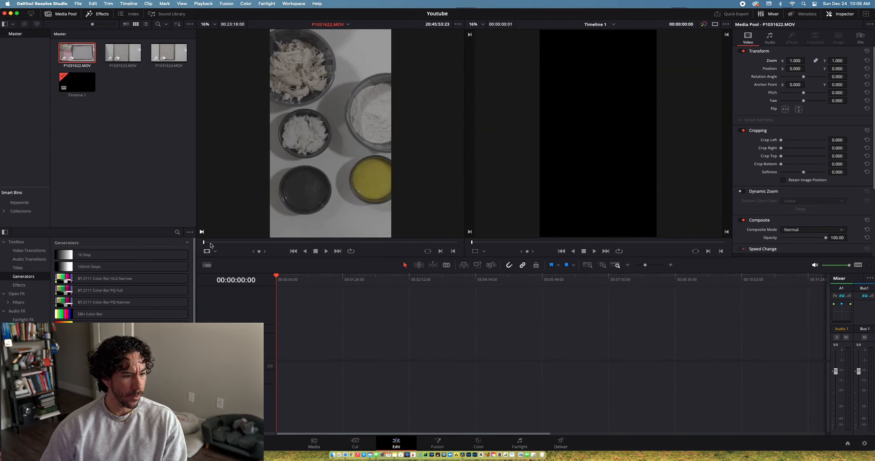
left_click_drag(205, 243, 213, 243)
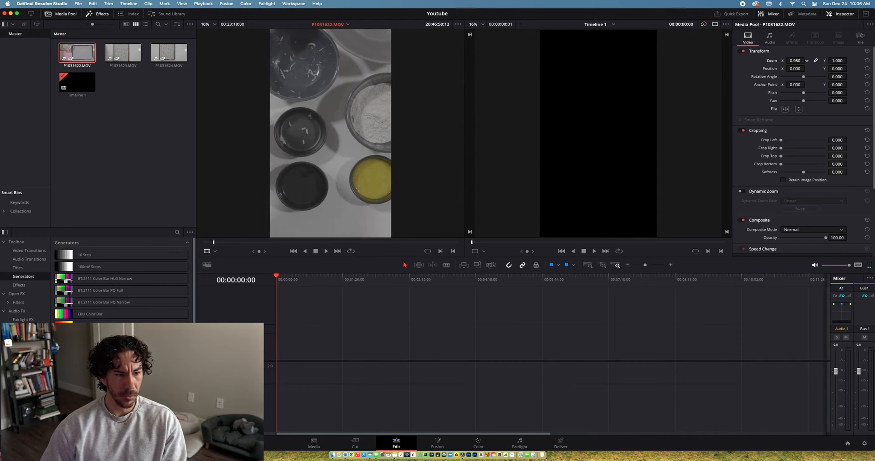
left_click_drag(795, 60, 766, 61)
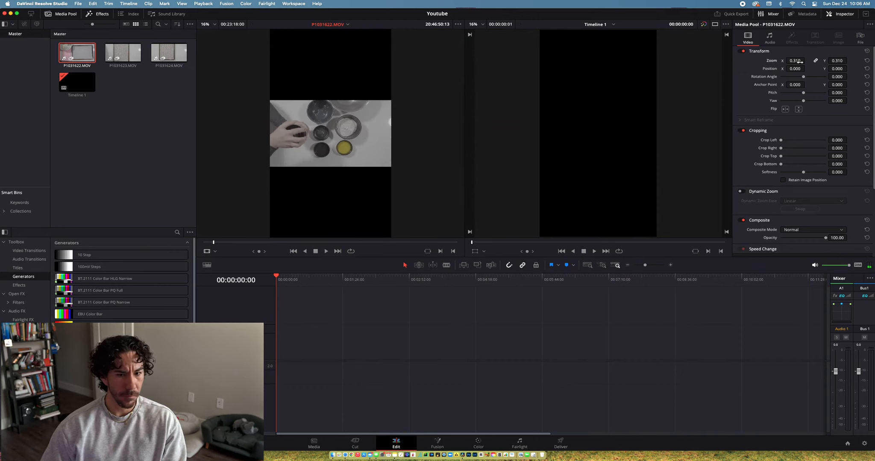
left_click(836, 76)
type("90")
key("Return")
left_click_drag(793, 61, 806, 60)
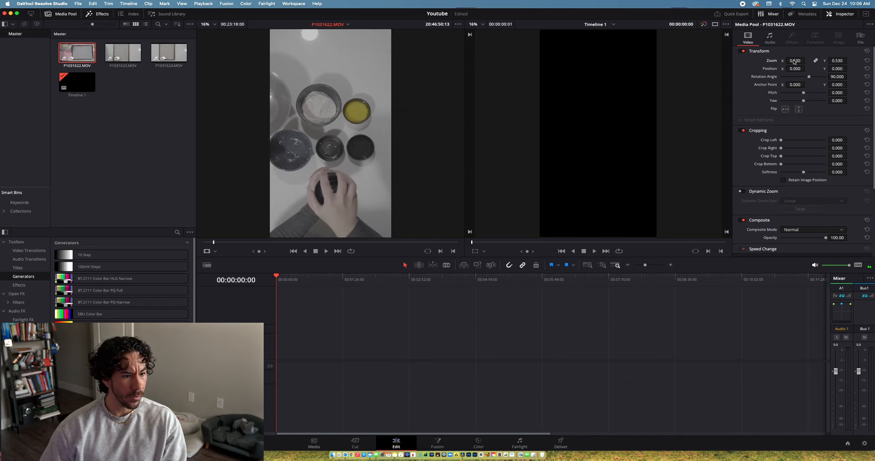
- Mark an in point in the source clip at about 20:46:09, just before the first large bowl is emptied
left_click_drag(213, 245, 202, 242)
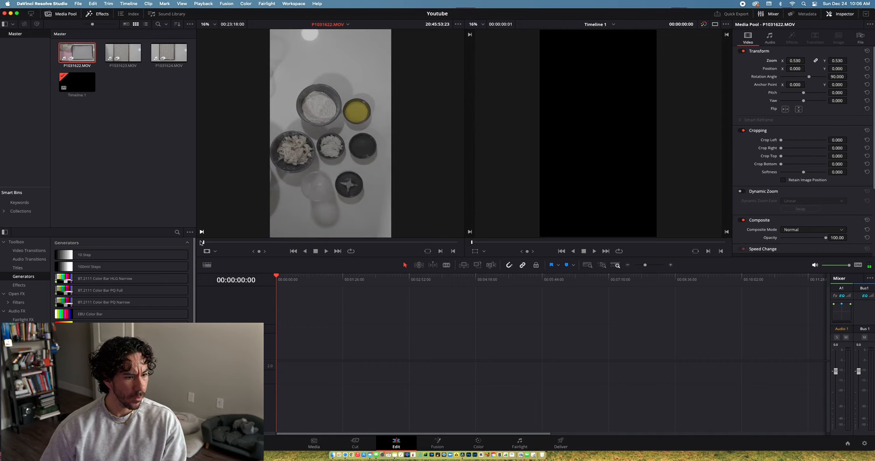
left_click(327, 251)
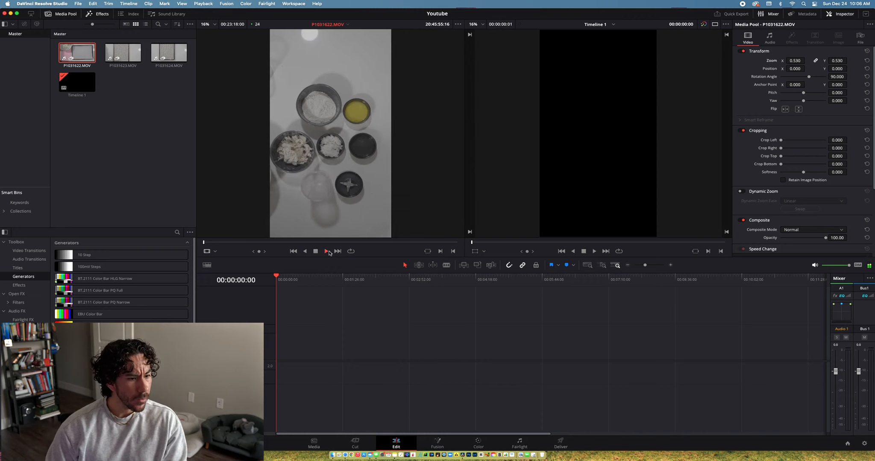
key("l")
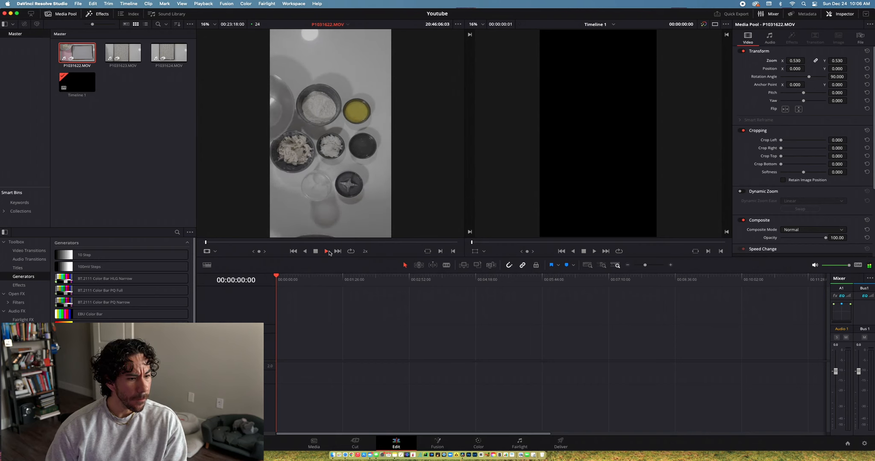
key("l")
left_click(327, 252)
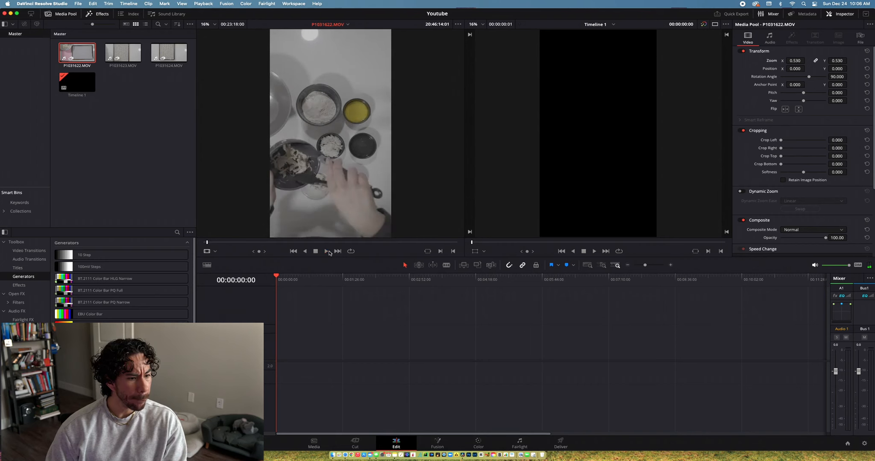
key("j")
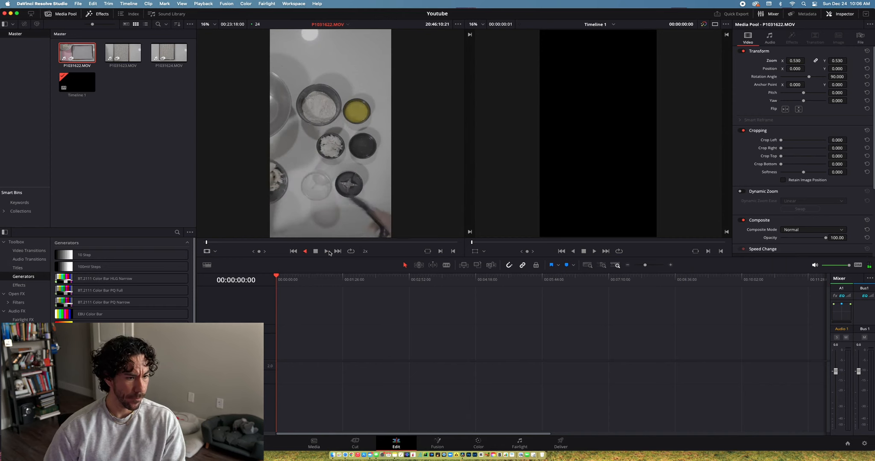
key("k")
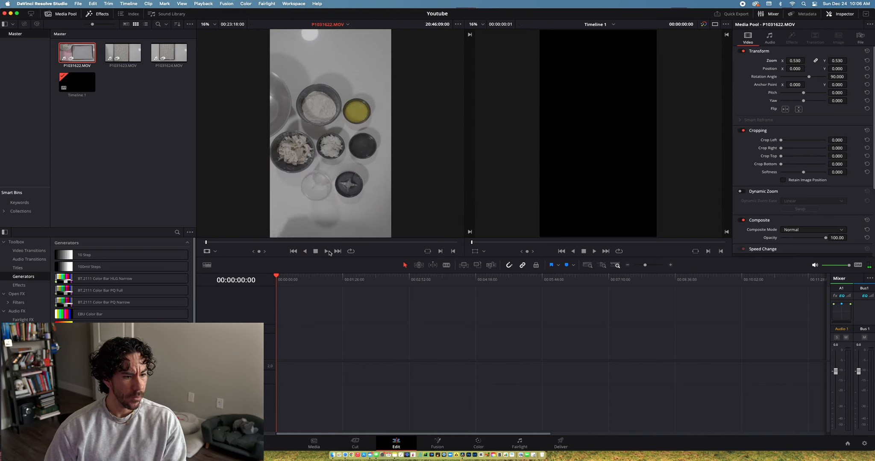
- Mark the source clip's out point at 20:46:21:06 and place the 12-second section at the start of Timeline 1 as video only
left_click(327, 251)
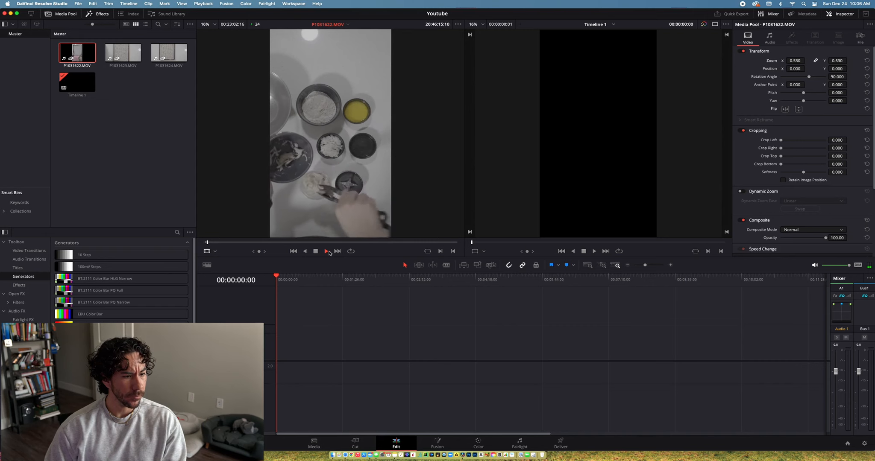
key("l")
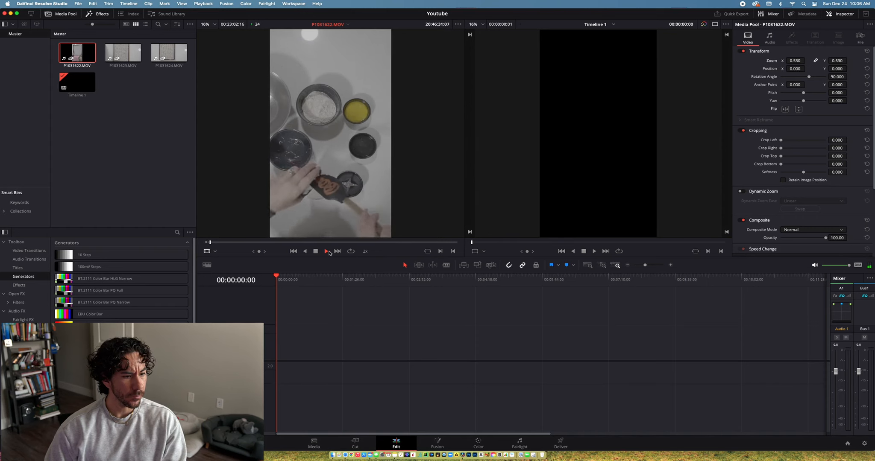
key("j")
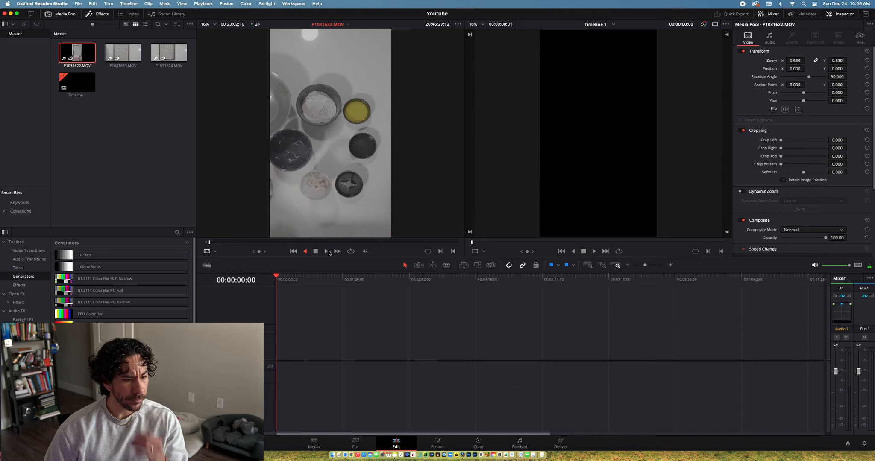
key("k")
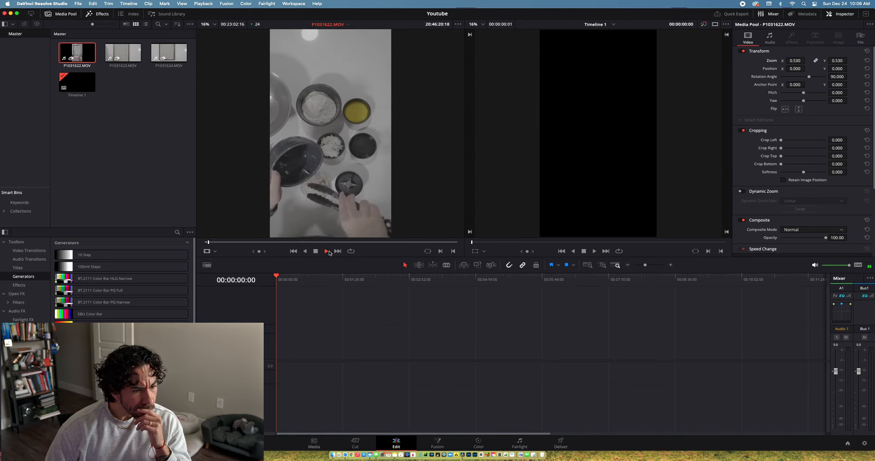
key("o")
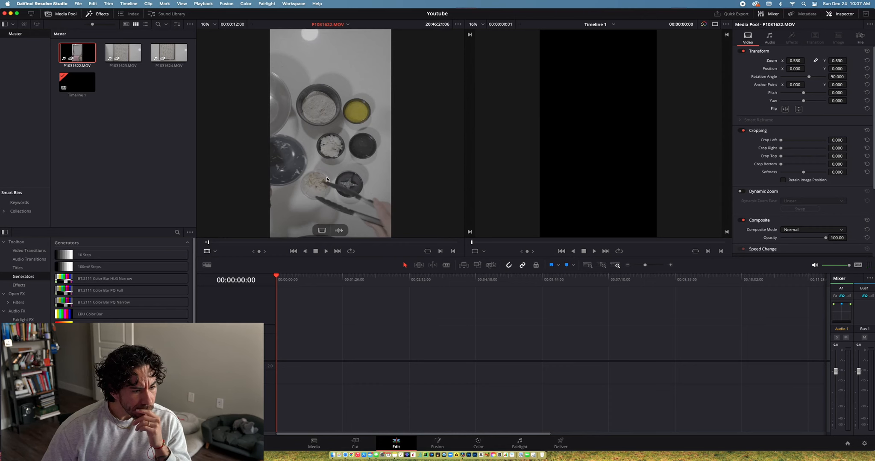
left_click_drag(324, 232, 280, 327)
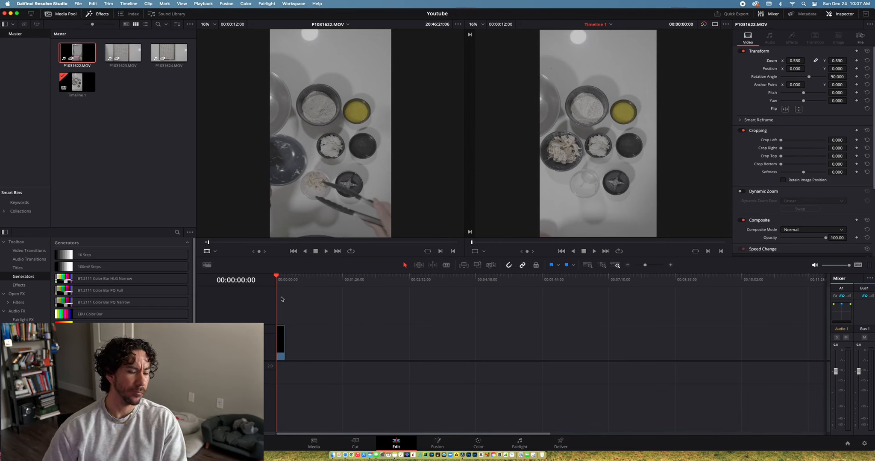
- Play the source clip onward and mark an in point where the second, smaller bowl begins to be emptied
key("l")
key("l")
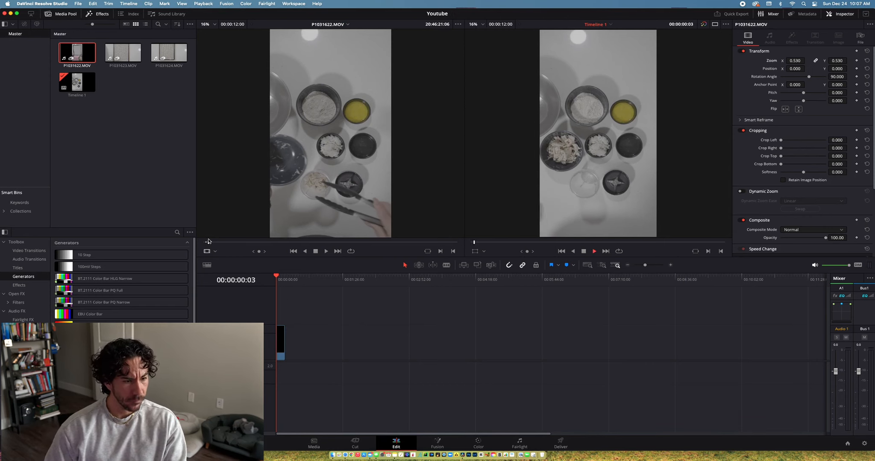
key("k")
left_click(234, 209)
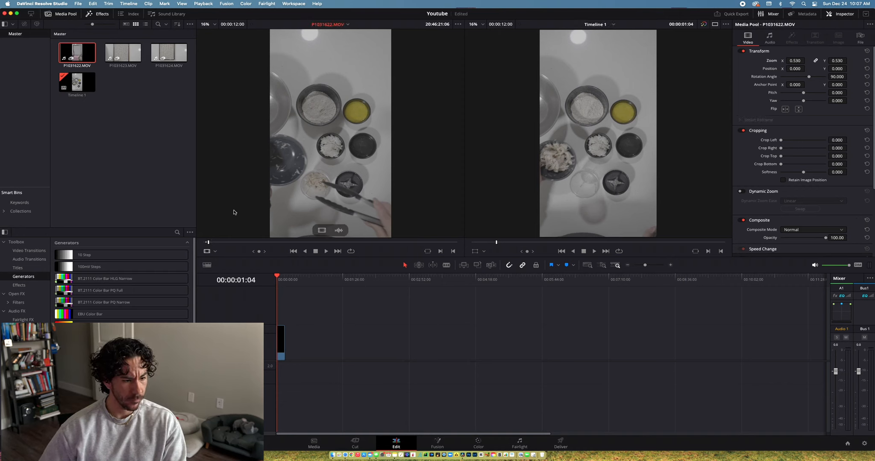
key("l")
key("l")
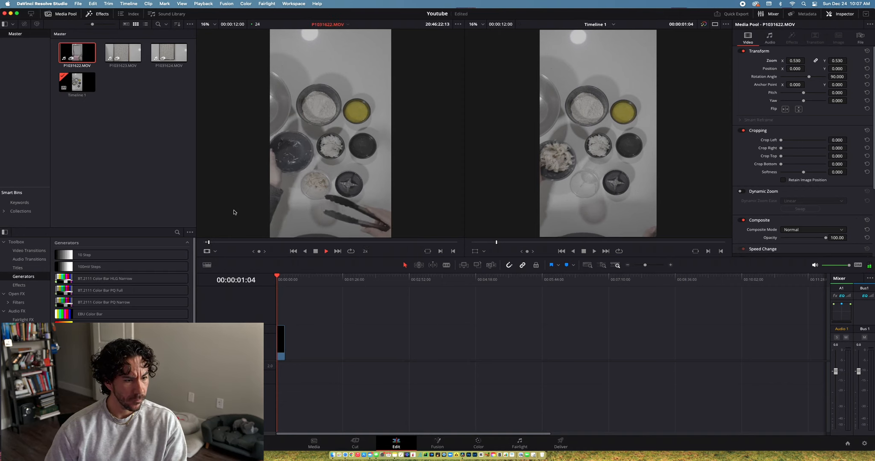
key("space")
key("space")
key("space")
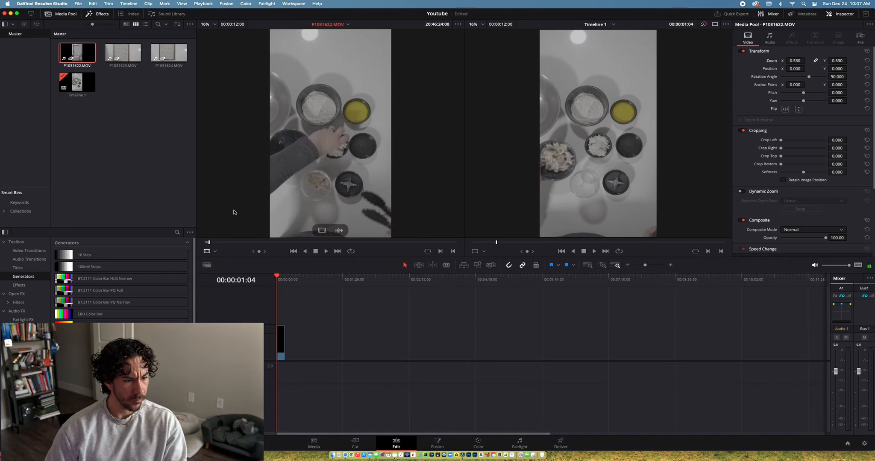
key("space")
key("l")
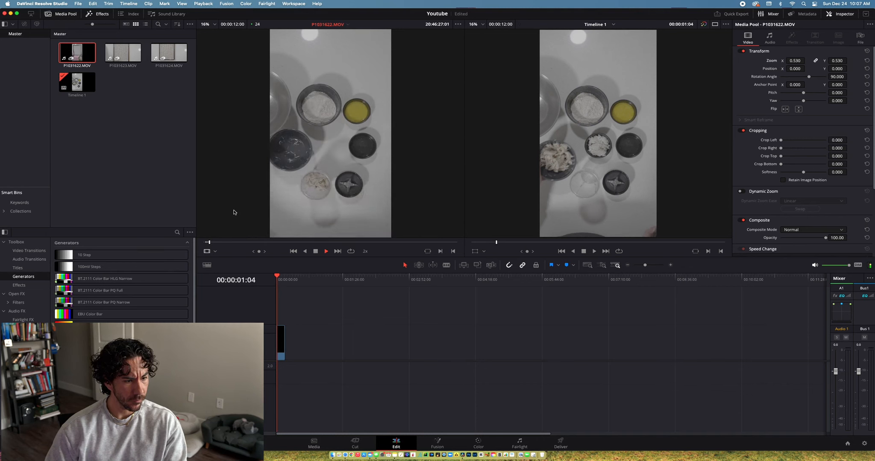
key("space")
key("space")
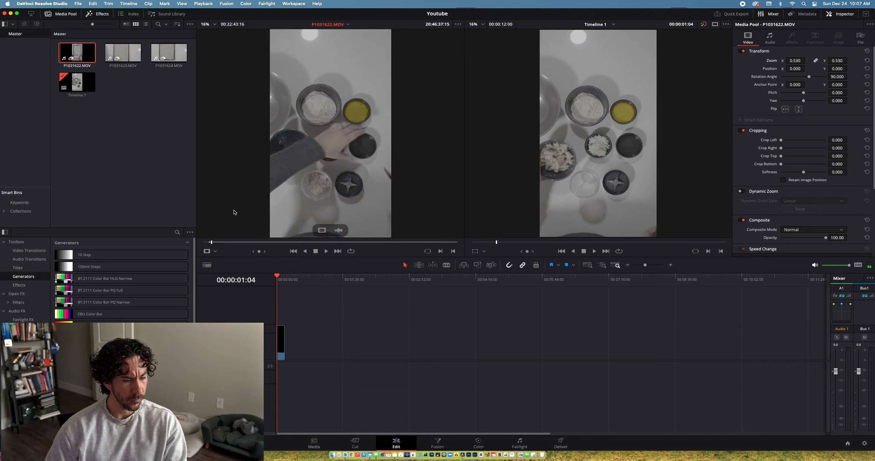
- Mark the out point at 20:46:35:21 and append the 7:15 section directly after the first timeline clip as video only
key("j")
key("j")
key("k")
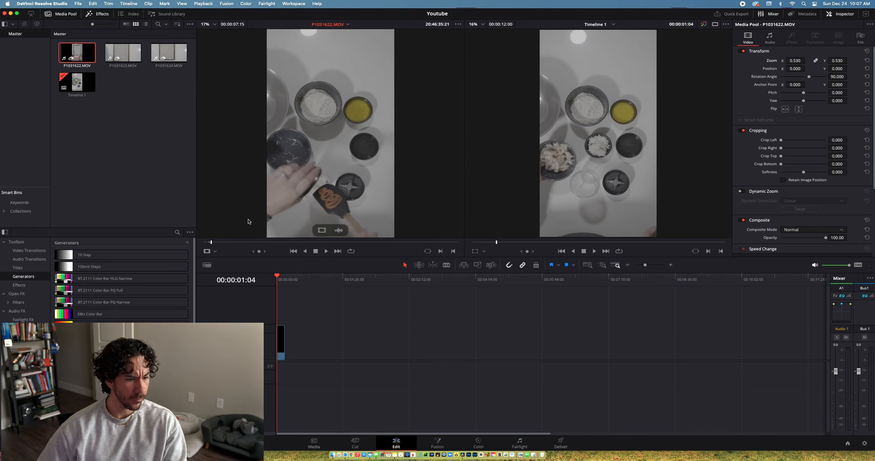
left_click_drag(233, 213, 289, 342)
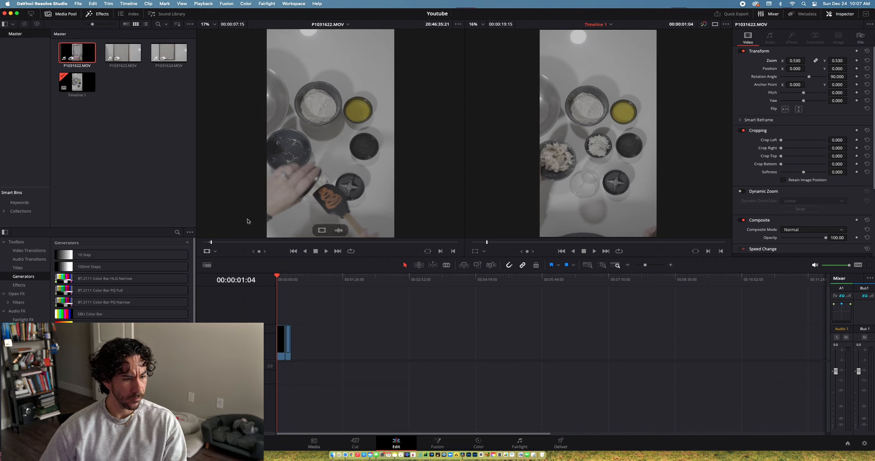
- Mark a 4:05 section of the source clip ending at 20:46:42:23 and append it to the timeline as video only
left_click(254, 199)
key("l")
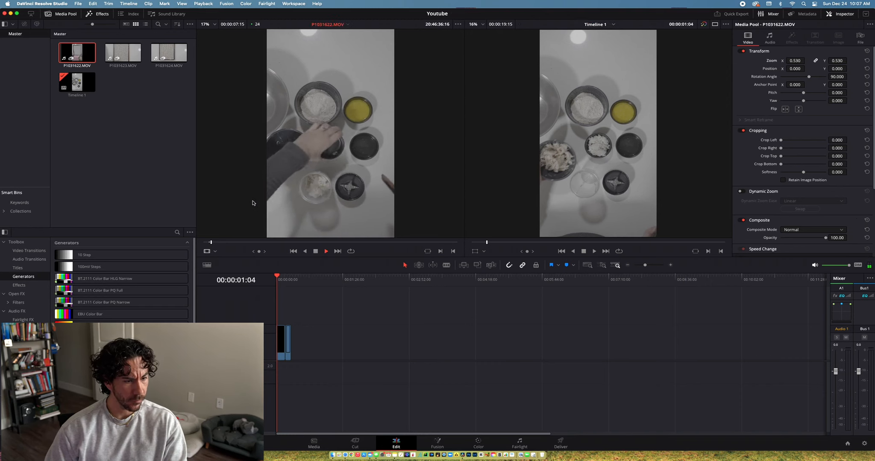
key("k")
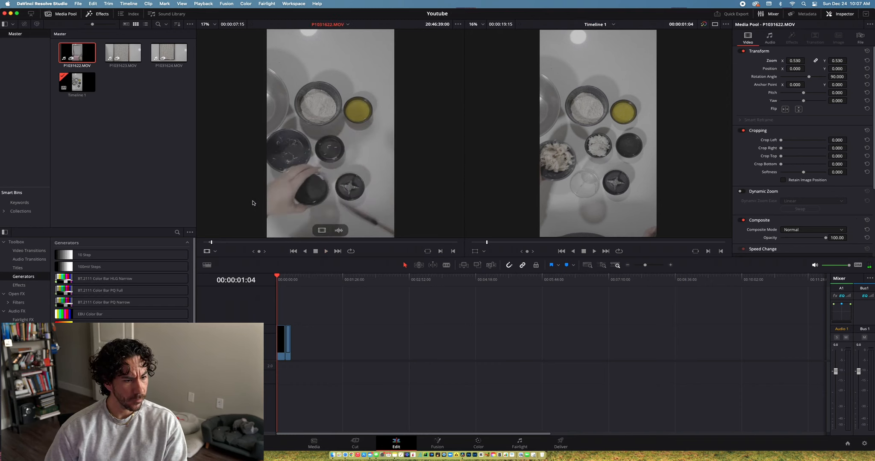
key("j")
key("l")
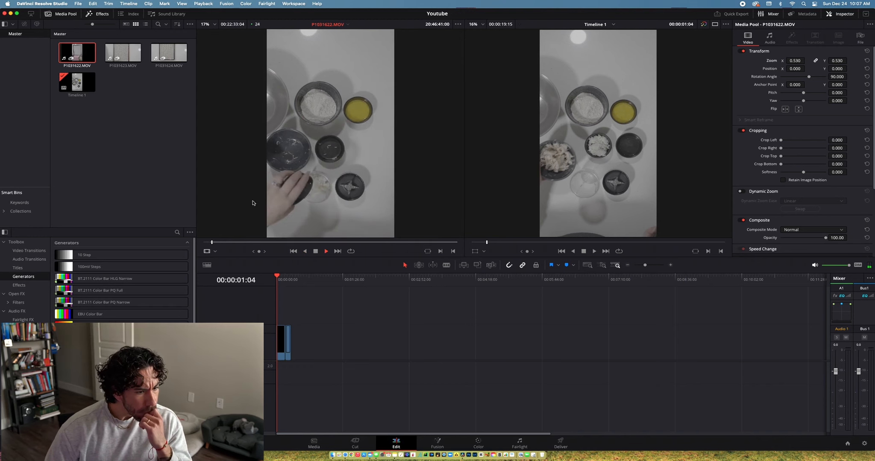
key("k")
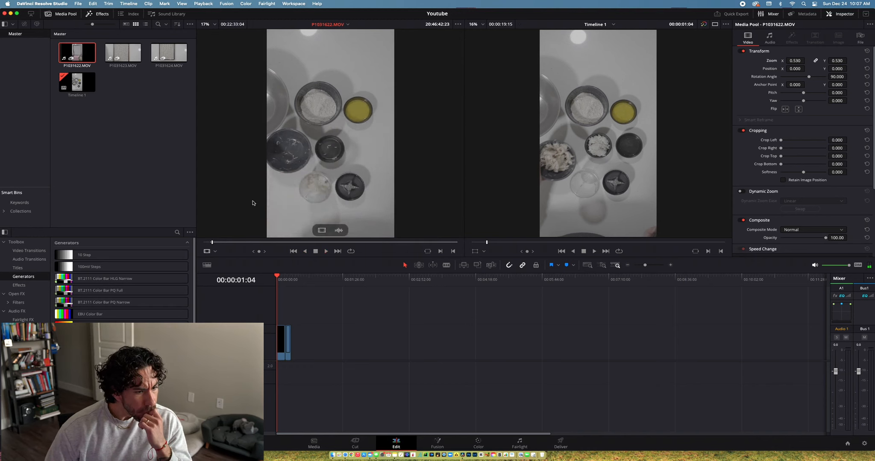
key("o")
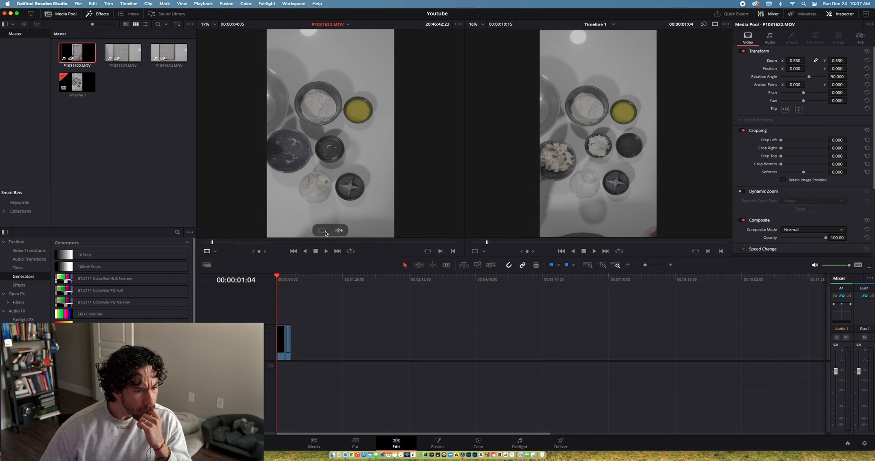
left_click_drag(326, 234, 294, 338)
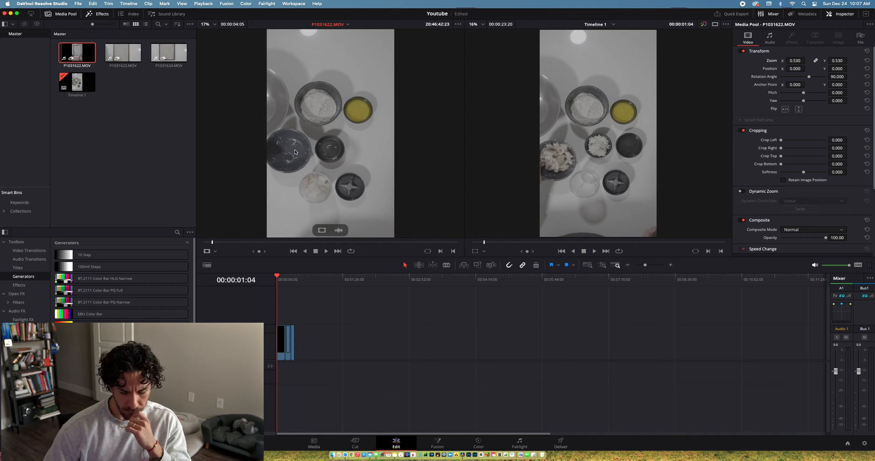
- Play the source clip forward and back between about 20:47:34 and 20:47:41 to examine the moments before the steel mixing bowl is filled
key("space")
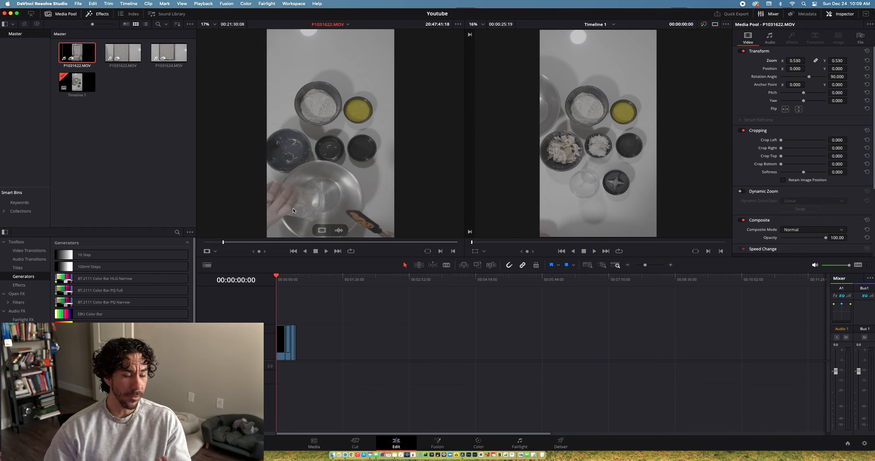
key("space")
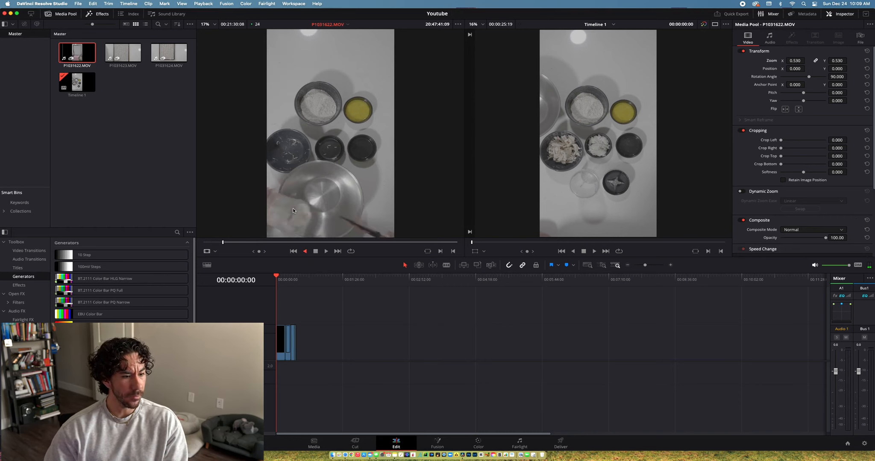
key("space")
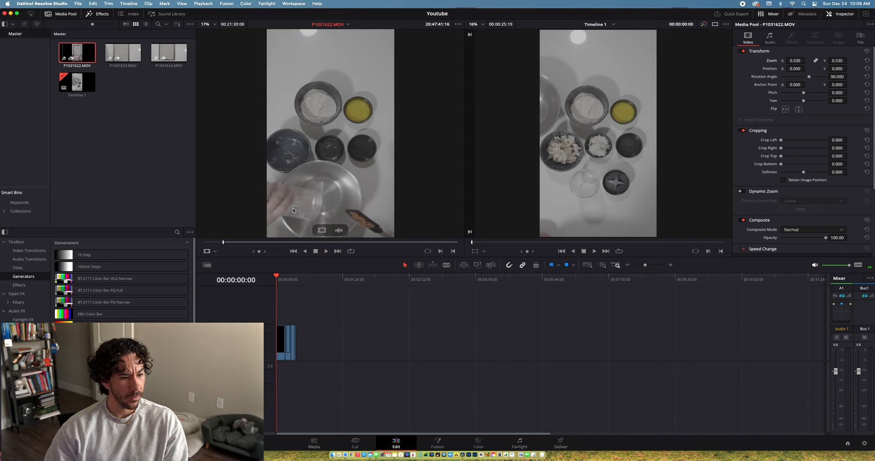
key("j")
key("j")
key("j")
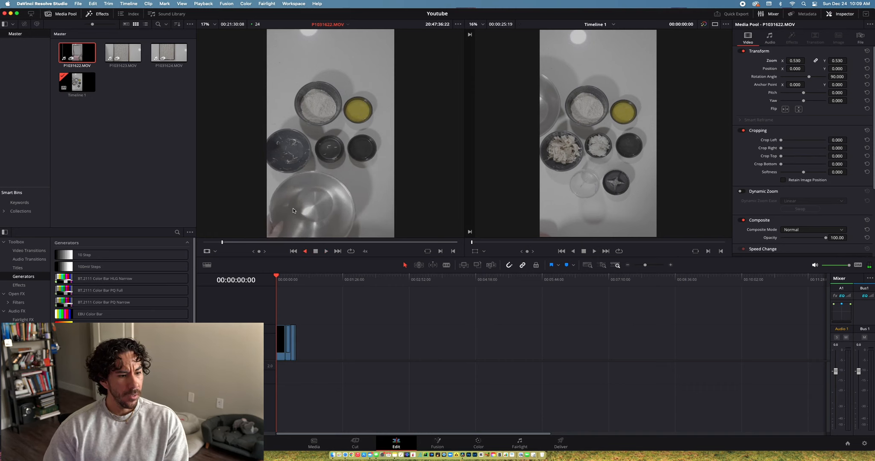
key("space")
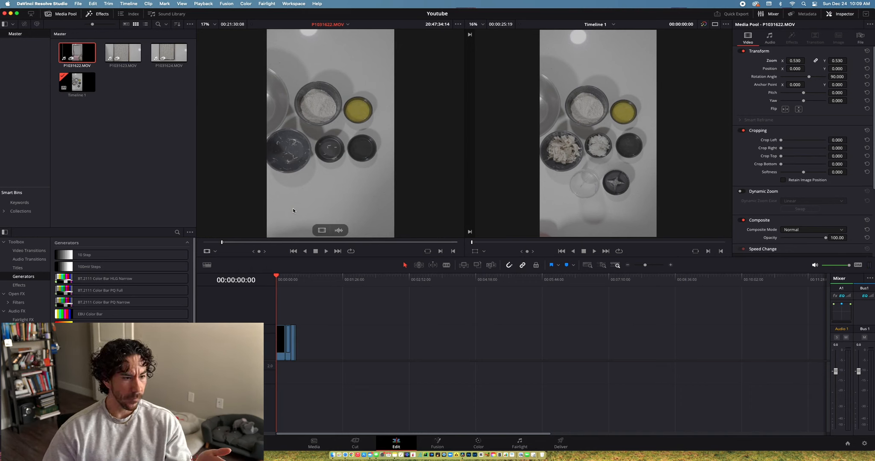
key("space")
key("space")
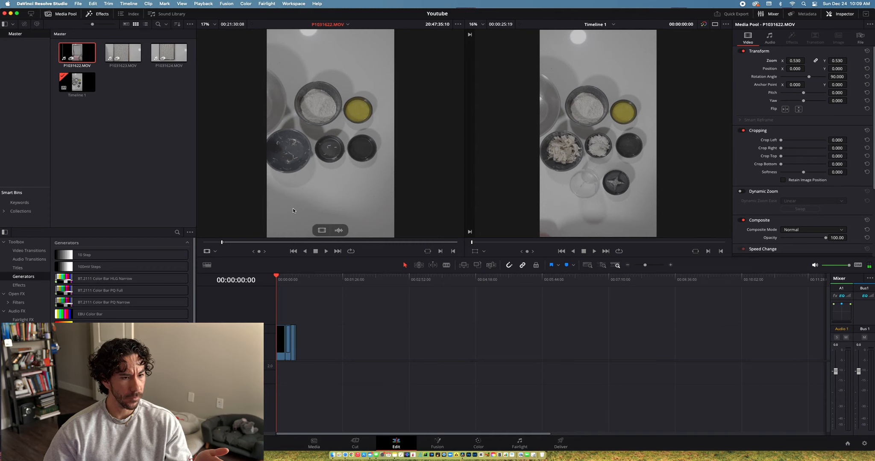
key("space")
key("space")
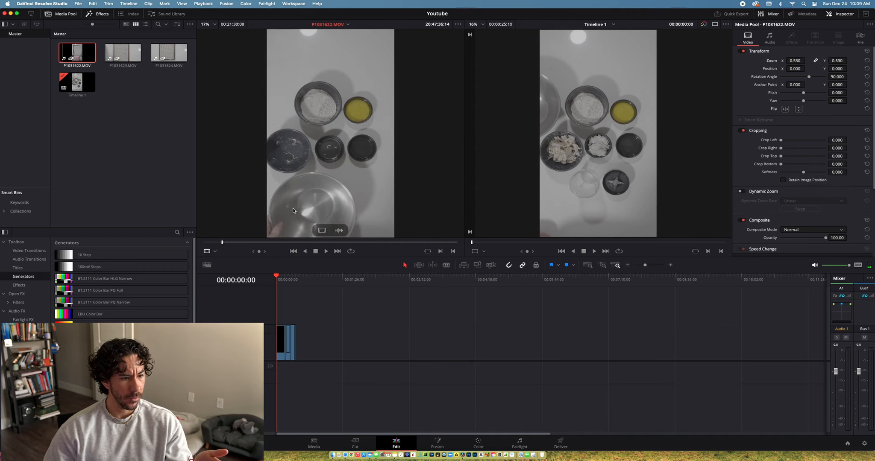
key("space")
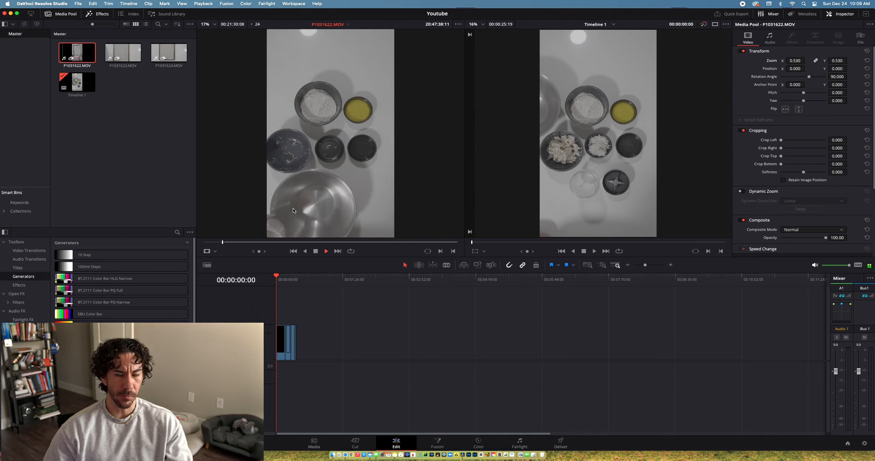
key("space")
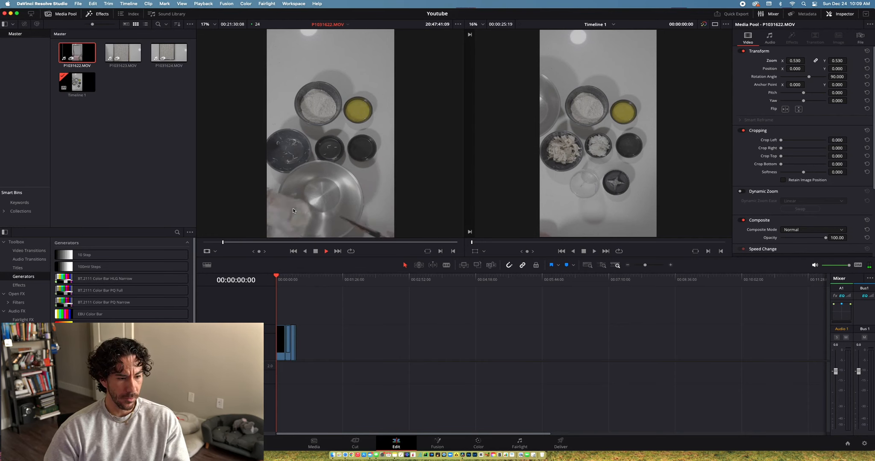
- Mark a 1:05 section of the source clip from 20:47:41:17 to 20:47:42:21 and append it to the timeline as video only
key("j")
key("k")
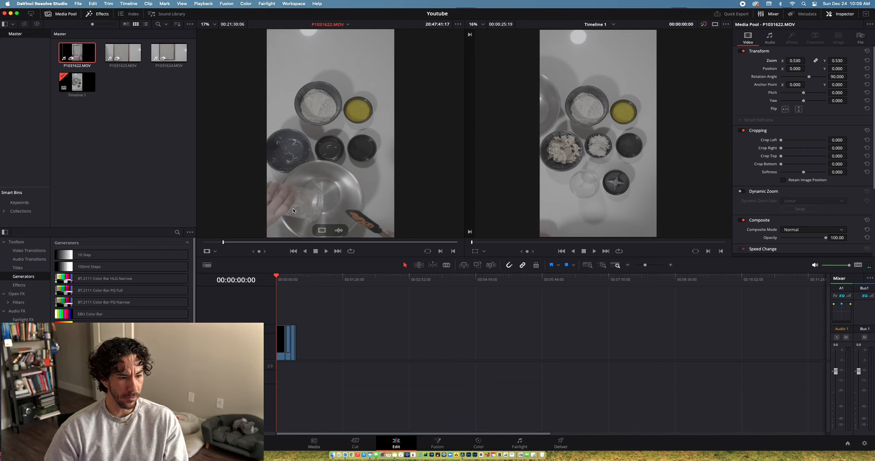
key("l")
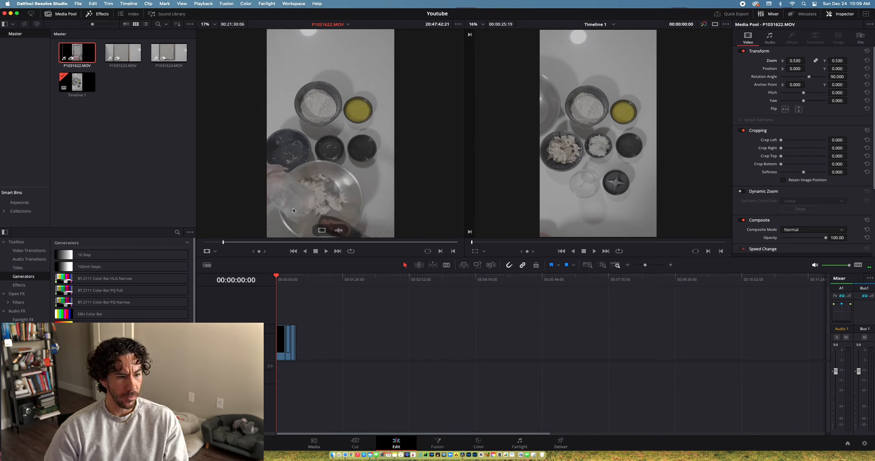
key("o")
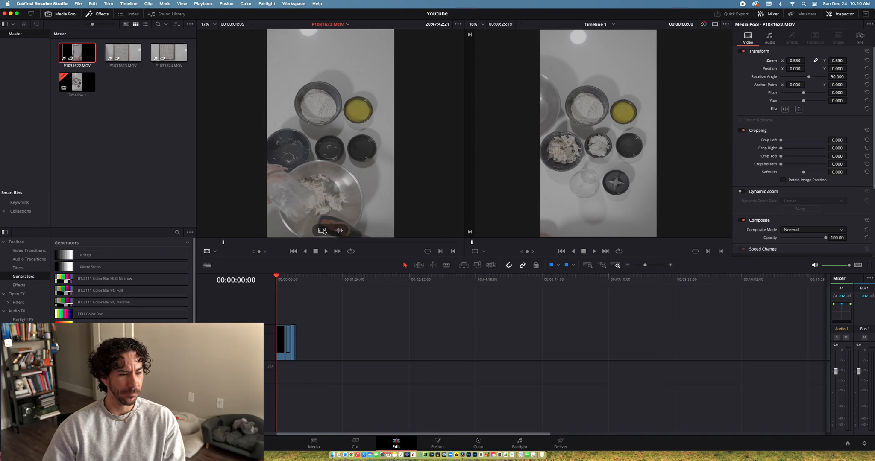
left_click_drag(325, 232, 300, 344)
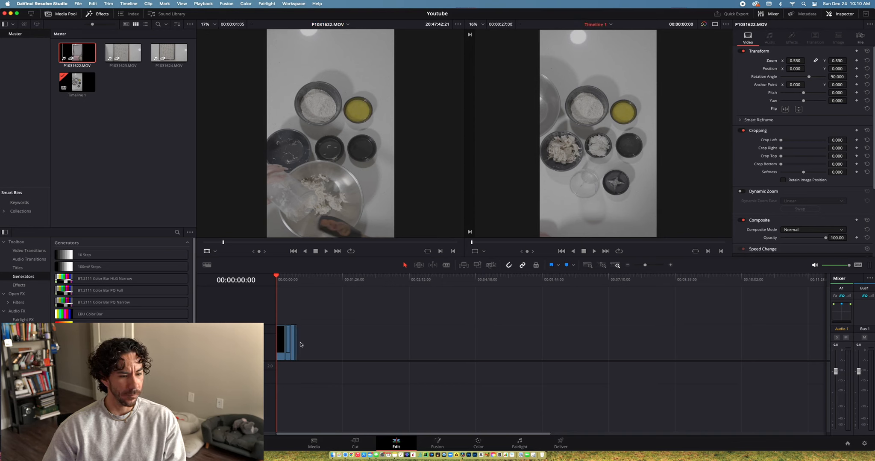
- Mark a 3:17 section from 20:47:55:00 to 20:47:58:16, where the oil is added, and append it to the timeline as video only
key("super+equal")
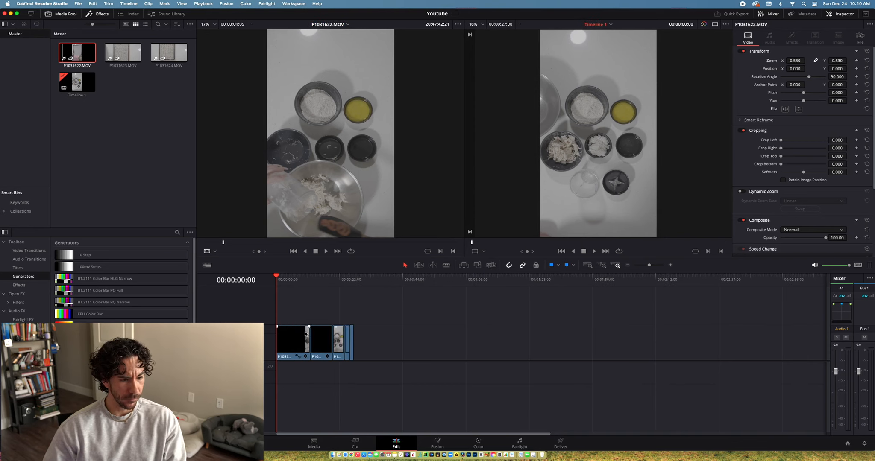
key("l")
key("l")
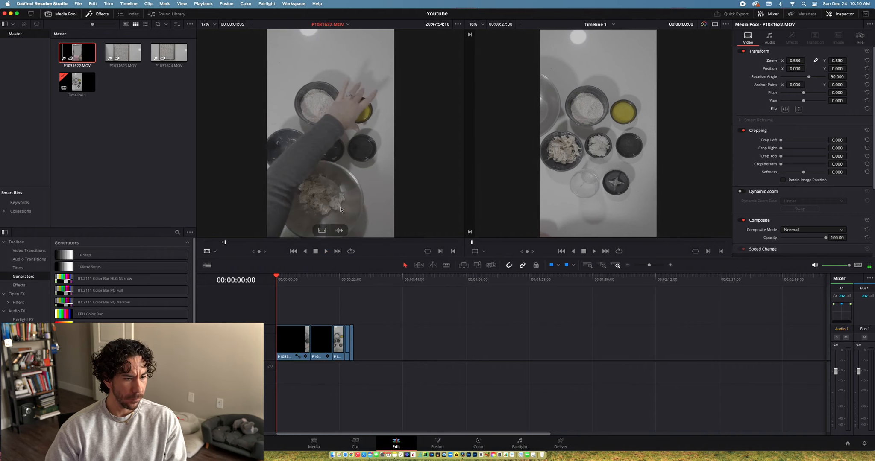
key("k")
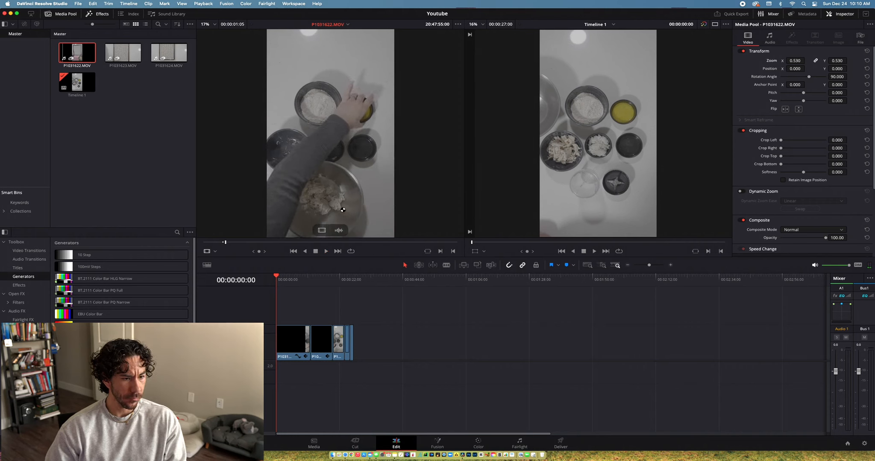
key("l")
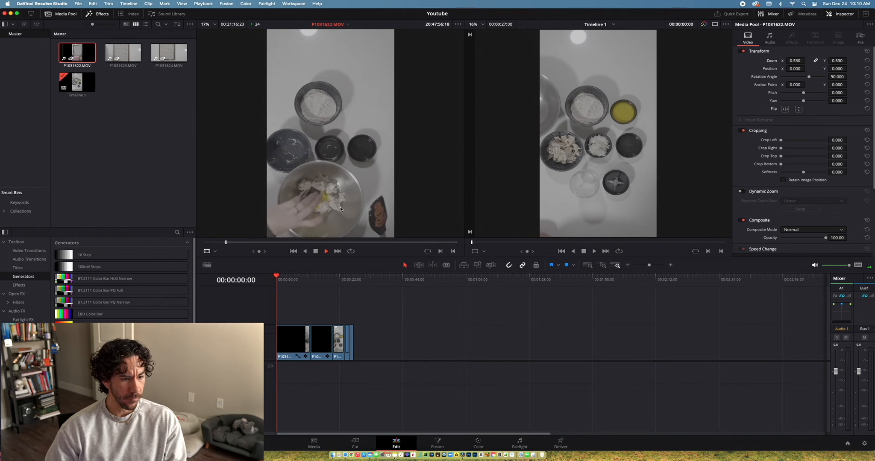
key("k")
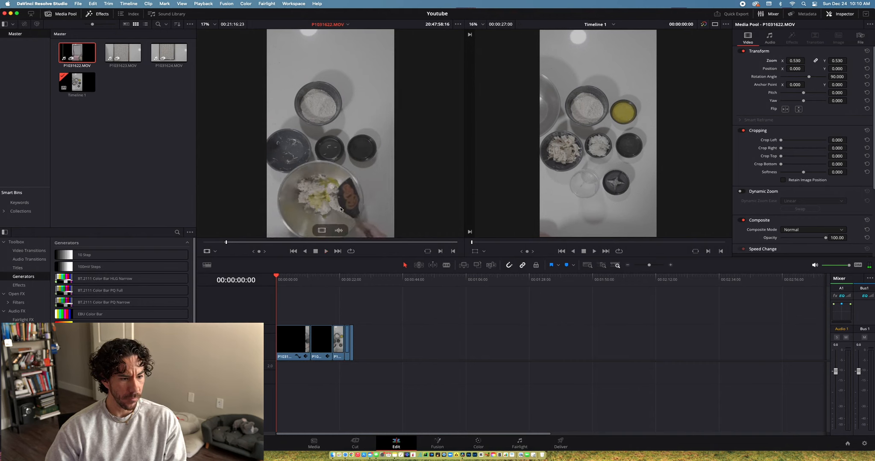
left_click_drag(327, 228, 359, 342)
- Mark a 2:20 section of the stirring ending at 20:48:03:09 and append it to the timeline as video only
key("space")
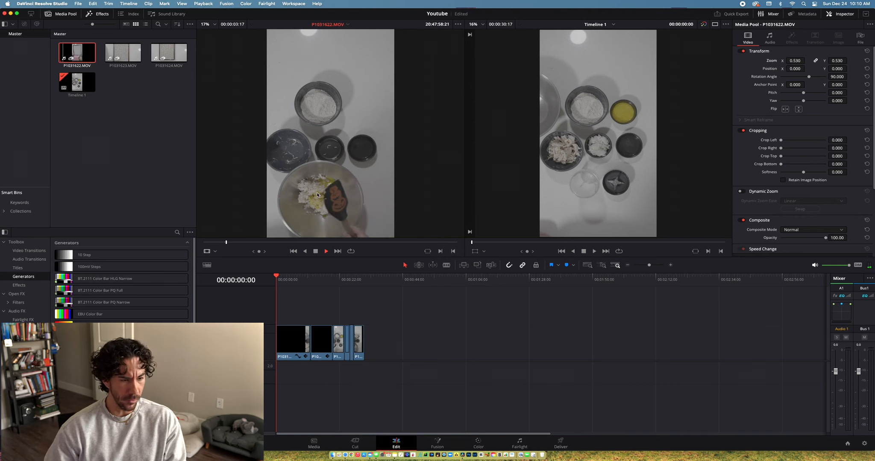
key("space")
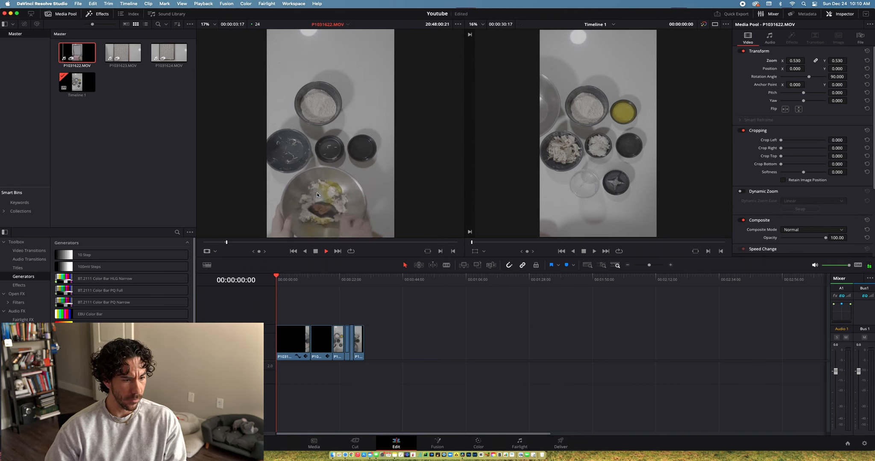
key("space")
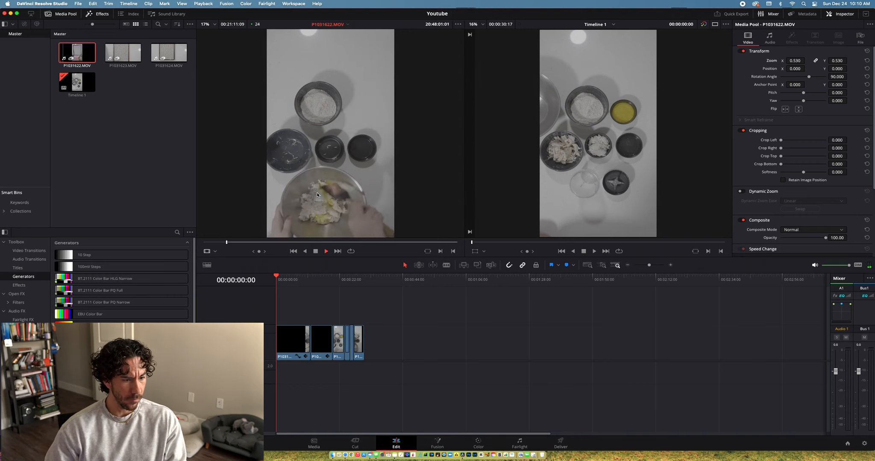
mouse_move(330, 232)
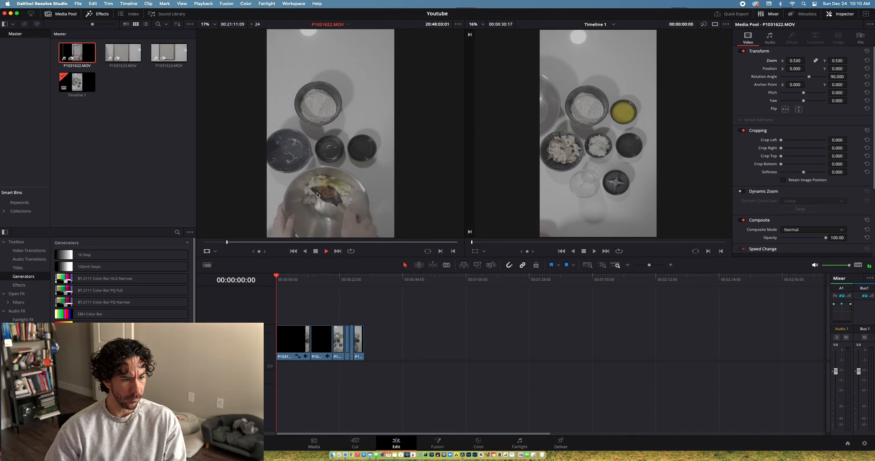
key("space")
left_click_drag(330, 232, 367, 324)
- Mark the section around 20:48:20 where the flour bowl is emptied into the mixing bowl and append it to the timeline as video only
left_click(321, 180)
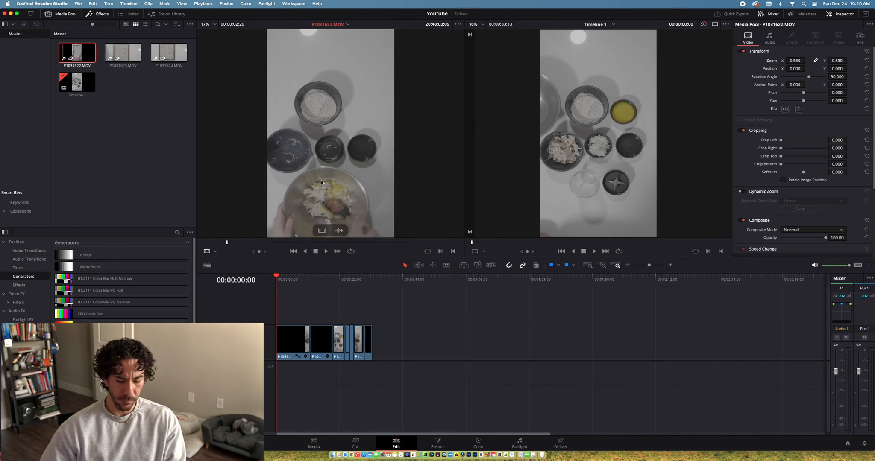
key("space")
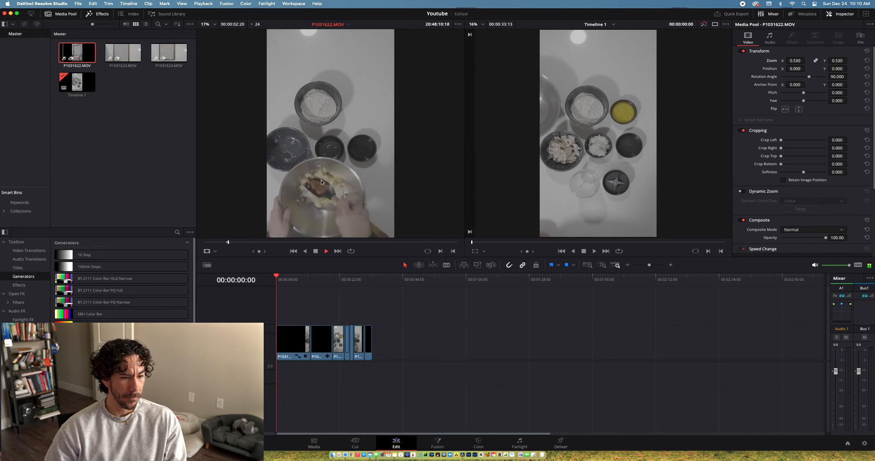
key("l")
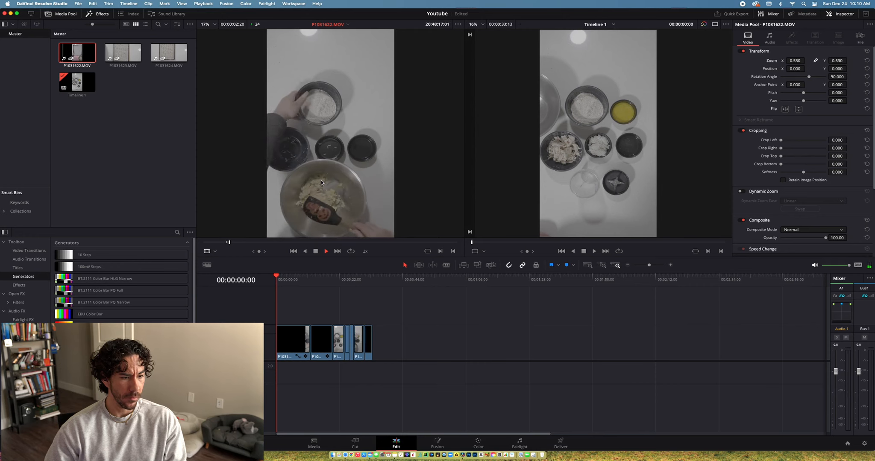
key("k")
key("l")
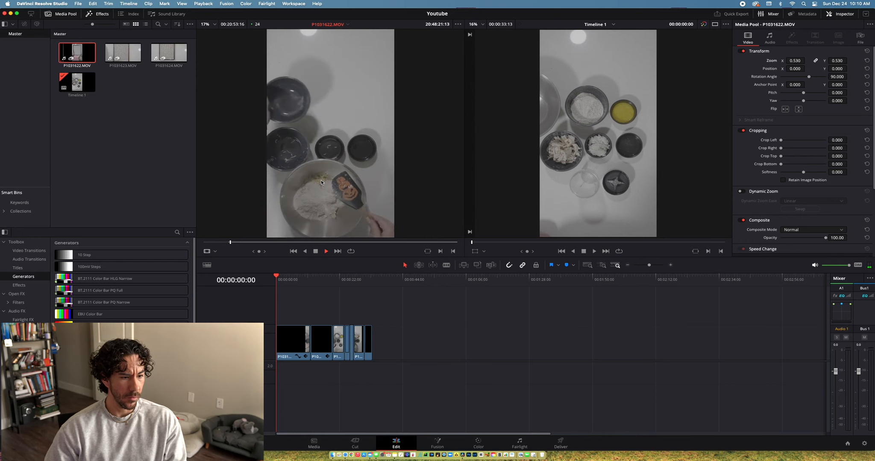
key("k")
key("j")
key("k")
key("l")
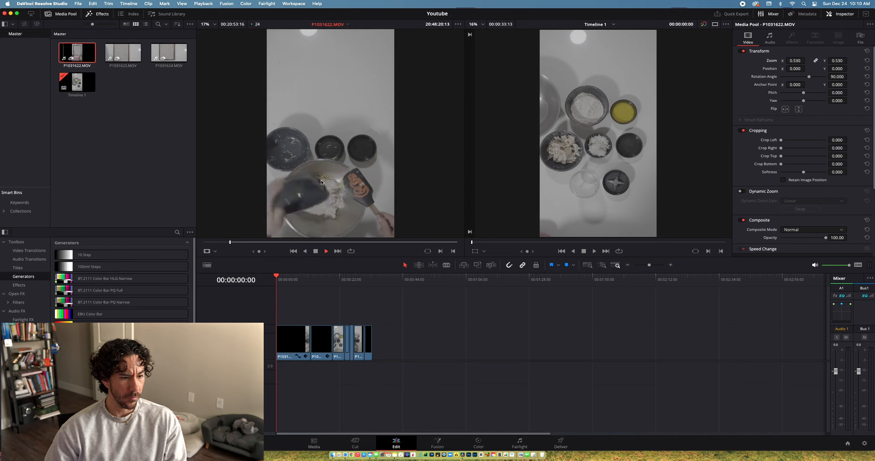
key("k")
left_click_drag(321, 182, 375, 345)
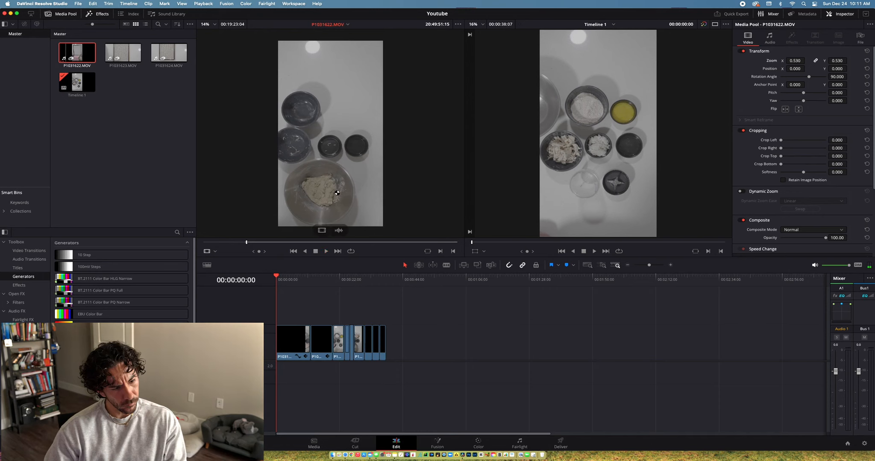
- Mark the source clip's out point at 20:49:51:15 and append the 2:21 section to the end of the timeline as video only
key("o")
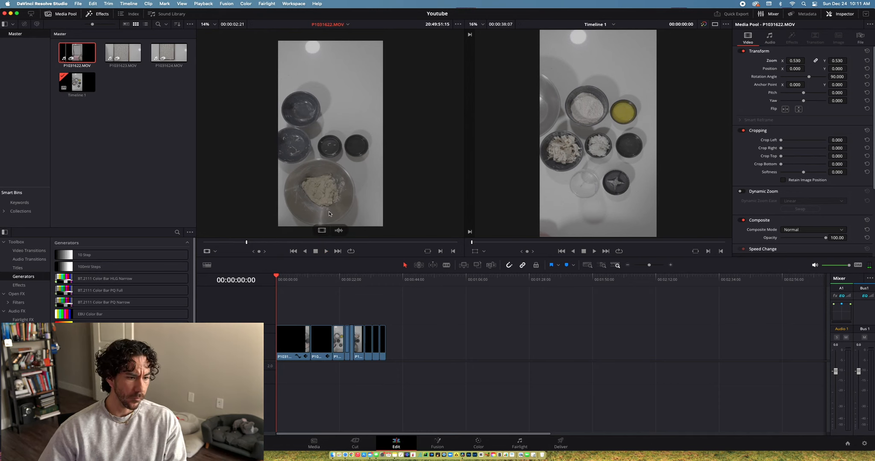
left_click_drag(325, 229, 384, 328)
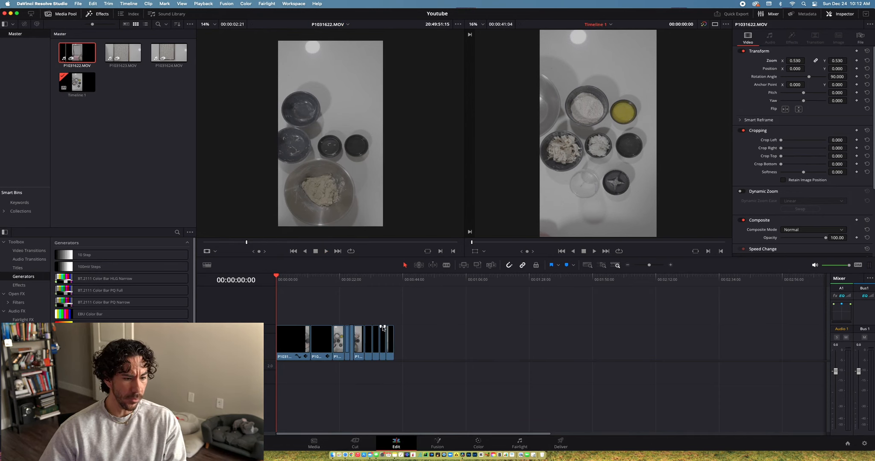
key("l")
key("j")
- Advance through the P1031622.MOV source footage and mark the in point at 20:53:47:11, where dough is taken from the bowl
left_click(314, 170)
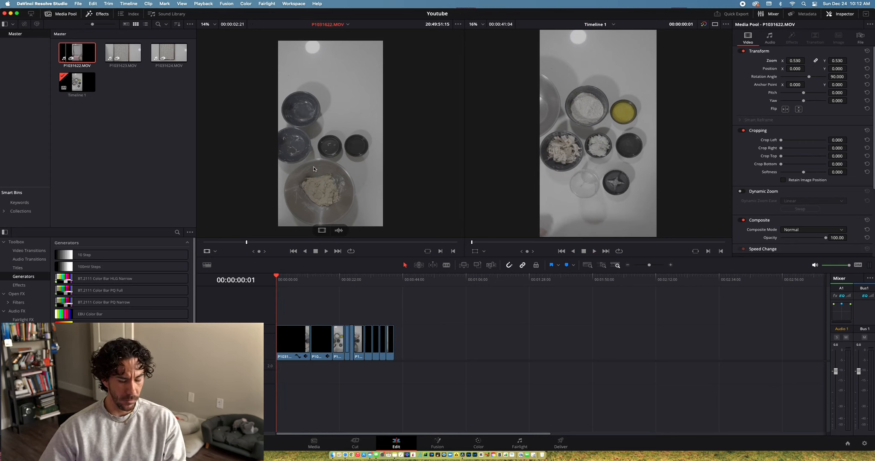
key("l")
key("l")
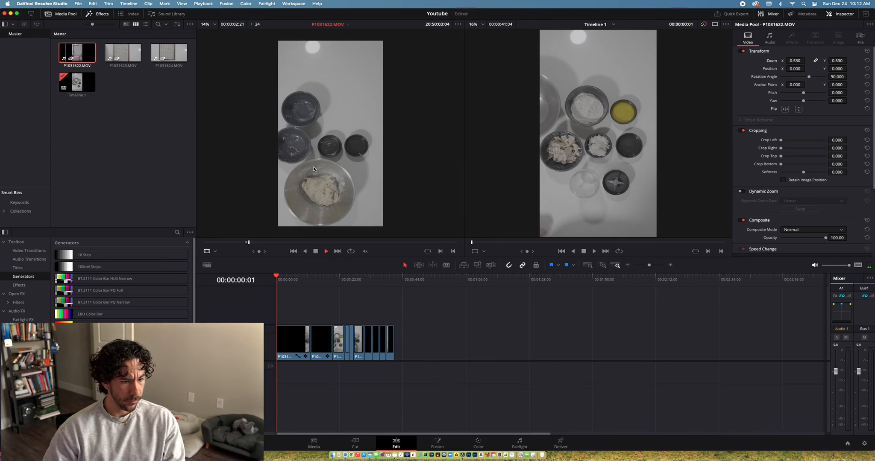
key("l")
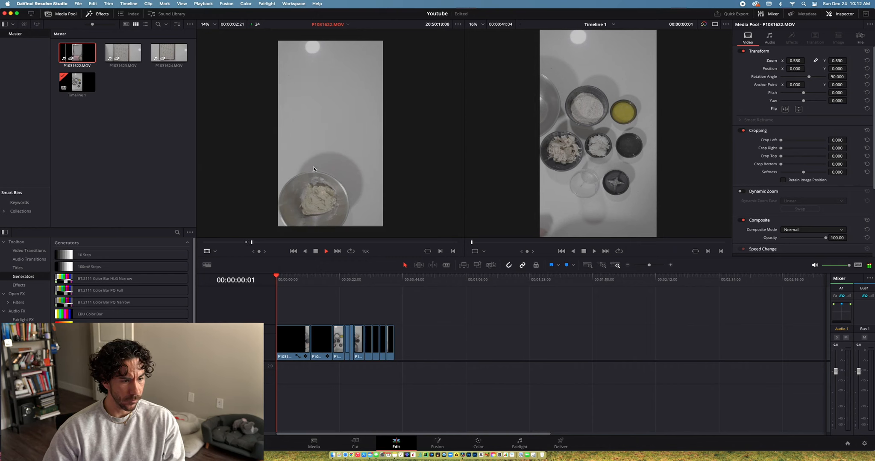
key("k")
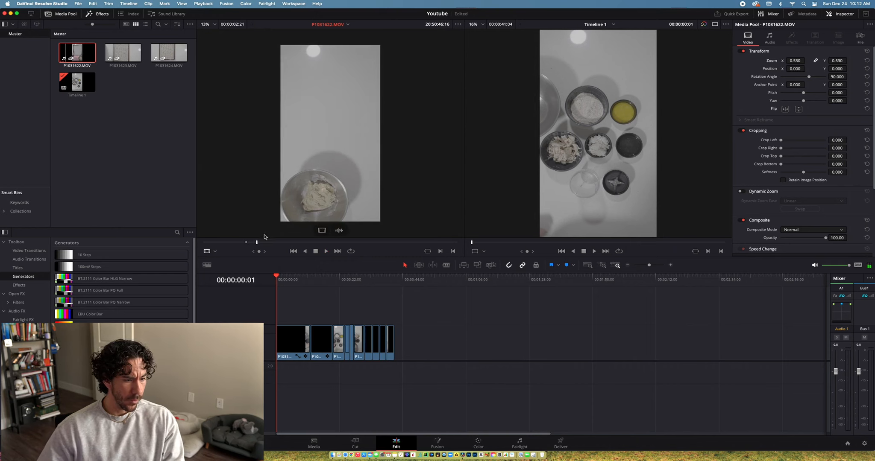
left_click_drag(263, 244, 289, 241)
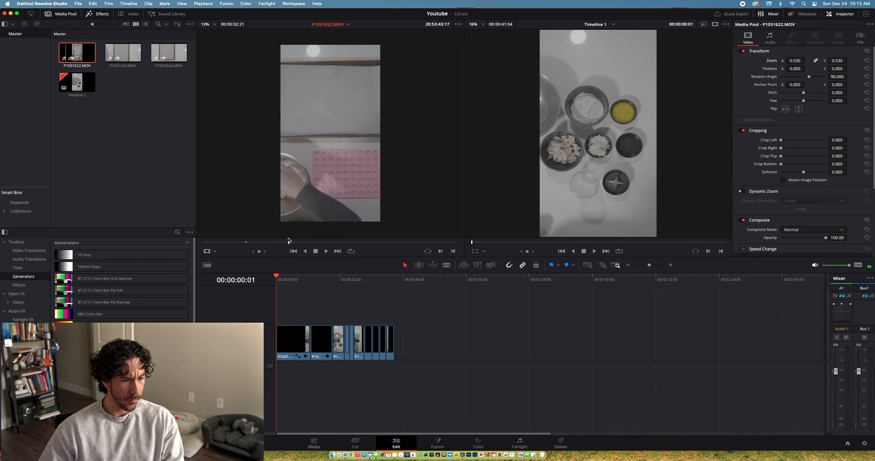
key("space")
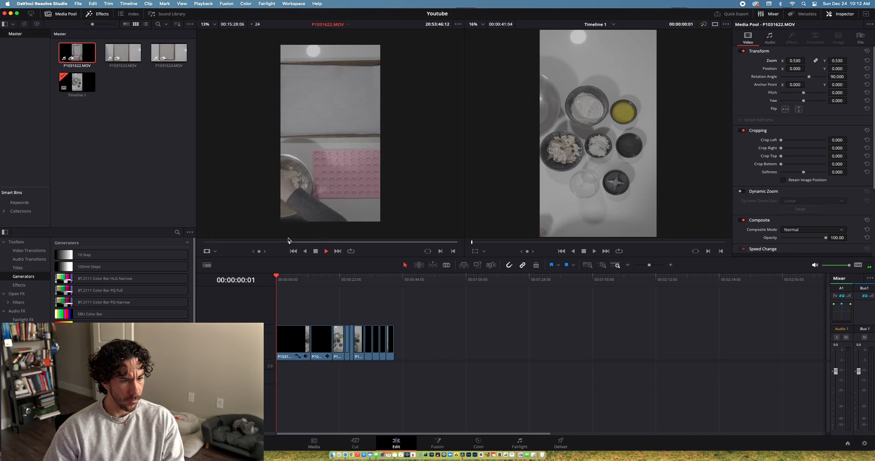
key("space")
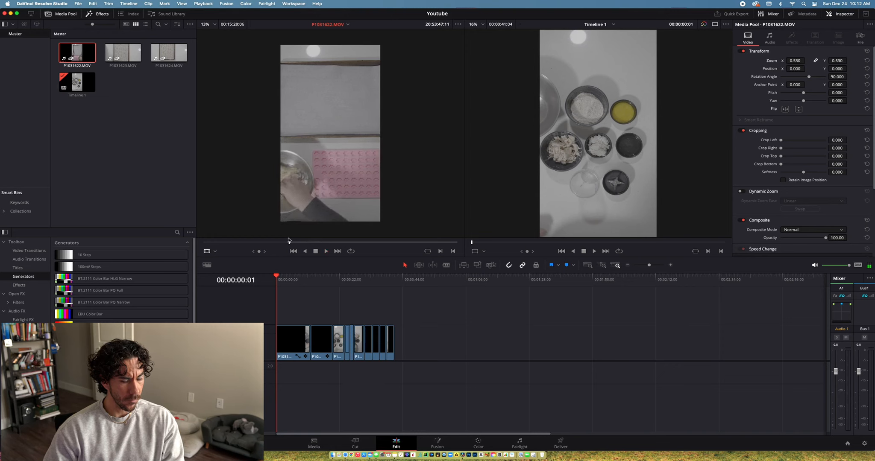
- Try ending the dough-shaping section at 20:53:52:09 and at 21:01:08:23, then undo the latter out point
key("space")
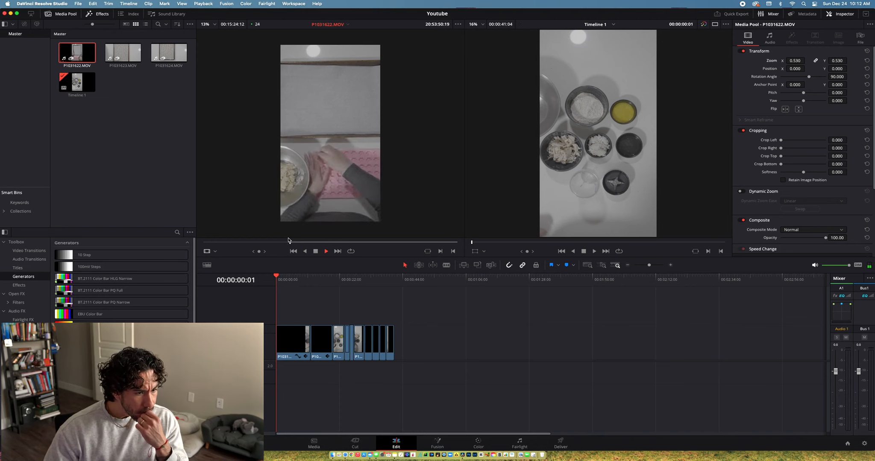
key("space")
key("space")
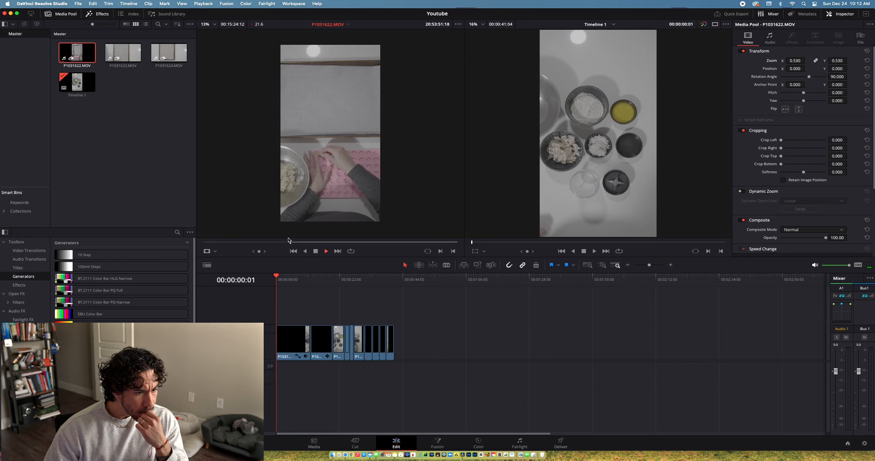
key("space")
key("space")
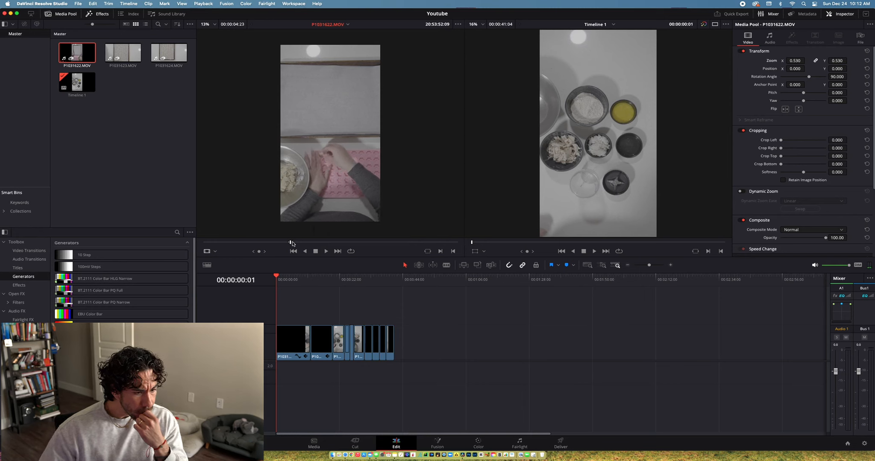
left_click_drag(291, 243, 371, 248)
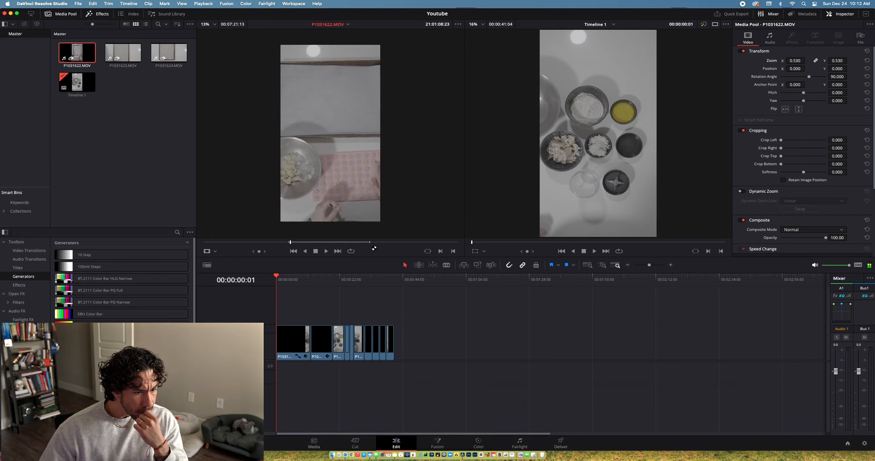
key("super+z")
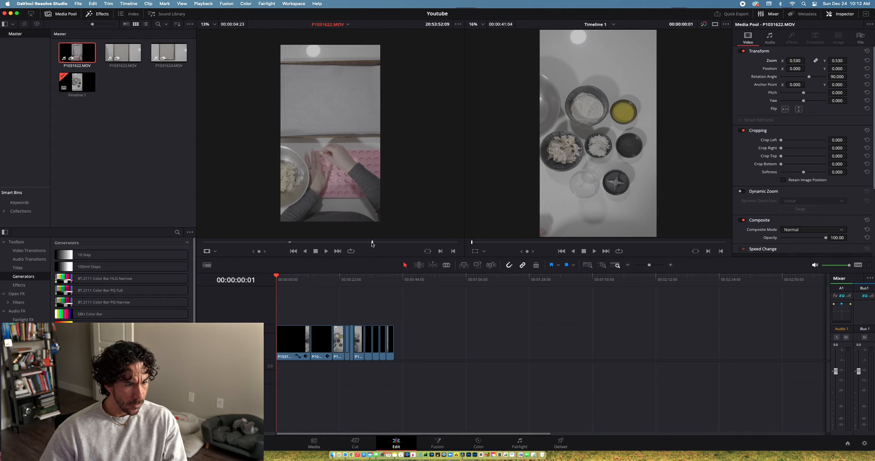
- Mark the dough-shaping section's out point at 21:00:51:23 and append the section to the timeline as video only
left_click(372, 242)
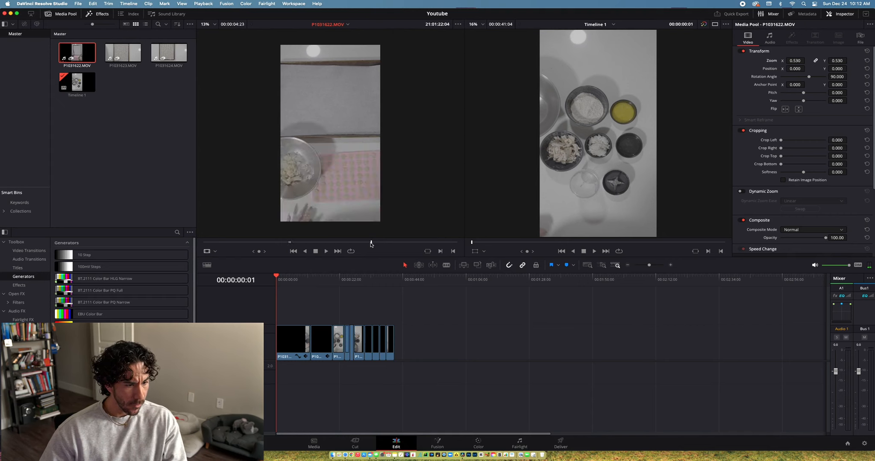
left_click_drag(371, 244, 366, 244)
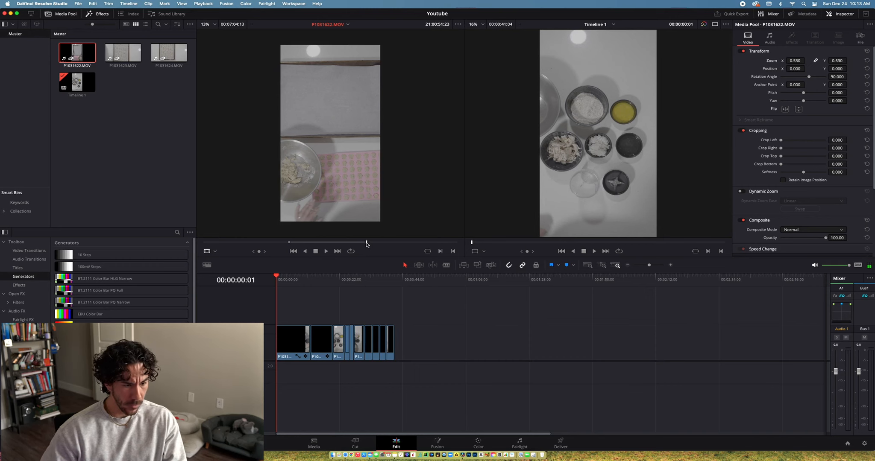
left_click_drag(329, 235, 401, 334)
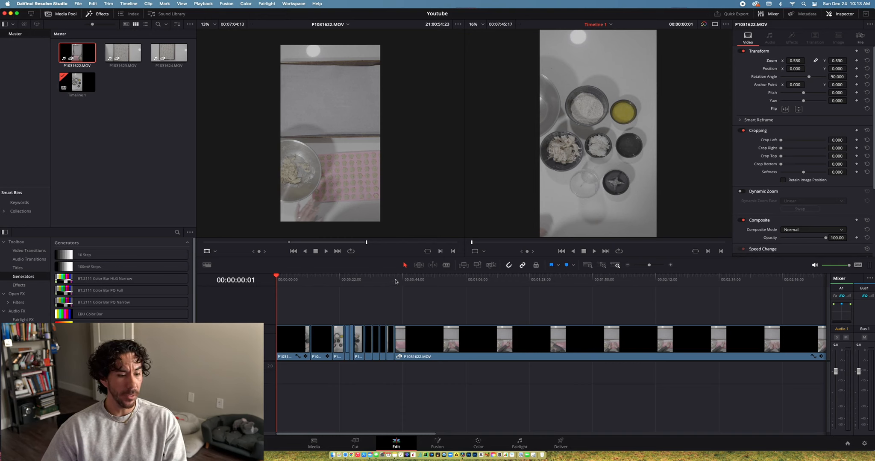
- Play the appended dough-shaping clip from its start and split it at 00:00:46:03
left_click(395, 279)
key("space")
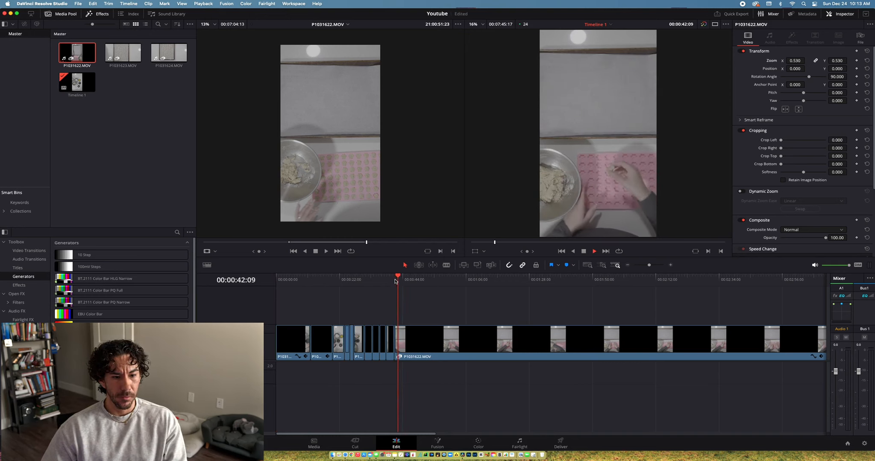
left_click(395, 280)
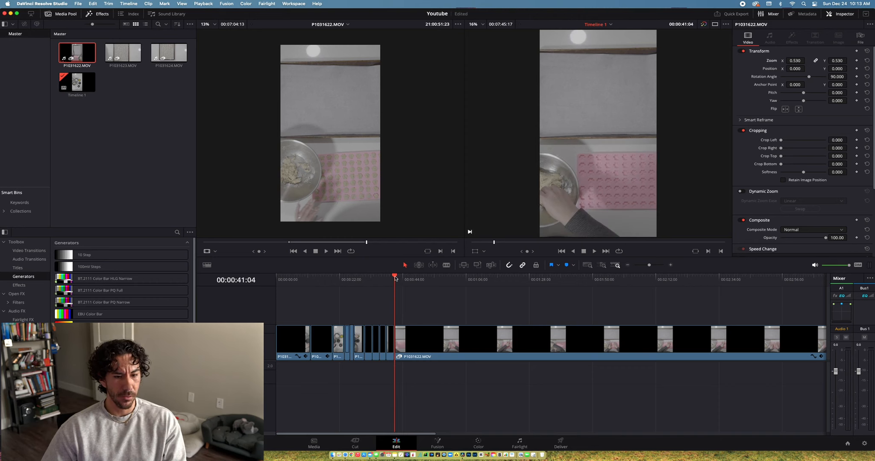
key("space")
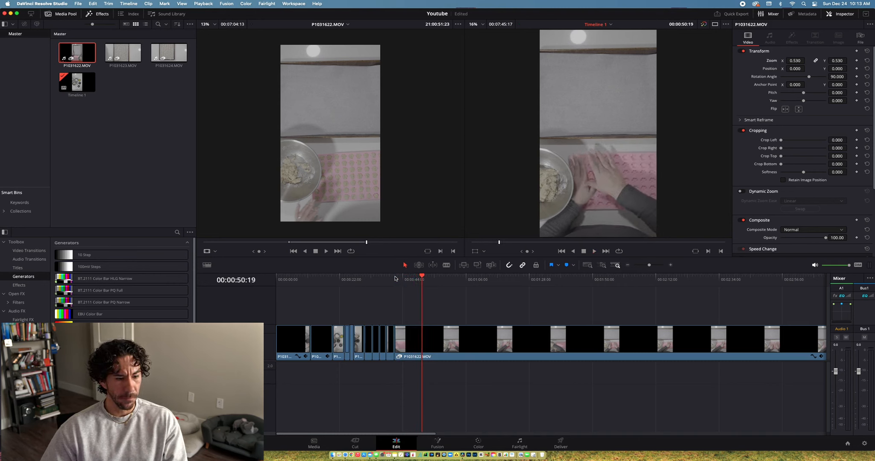
left_click(394, 278)
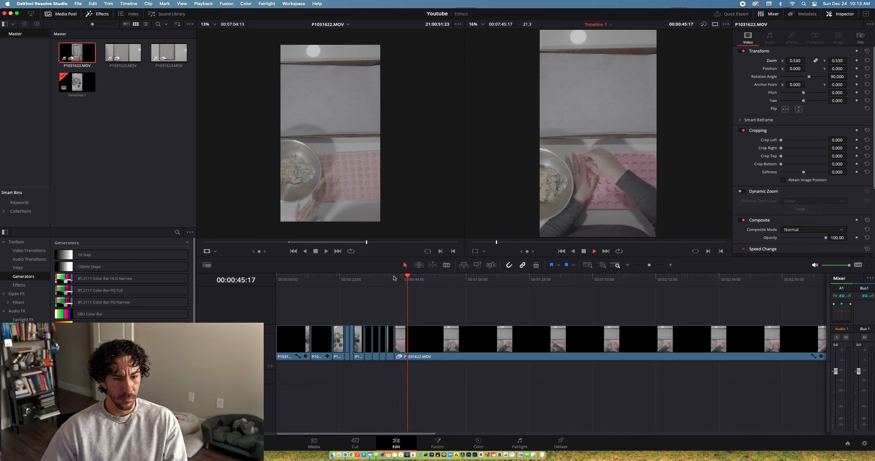
left_click(407, 331)
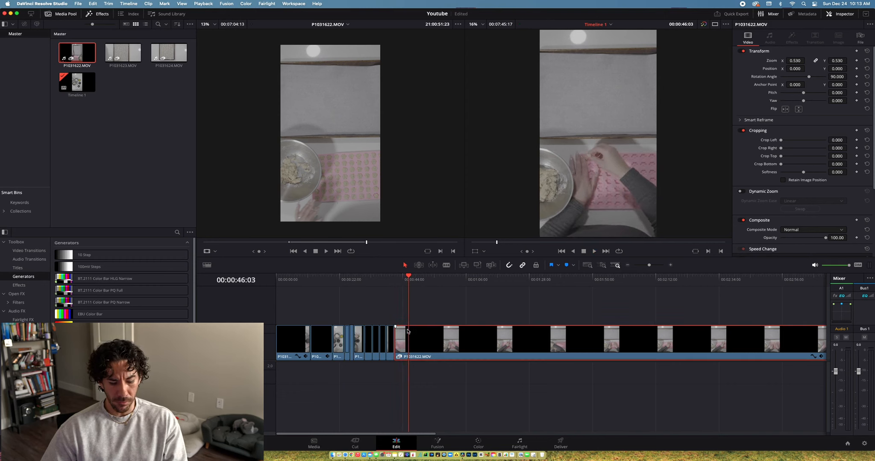
key("super+b")
- Show the retime controls on the clip after the split, set its speed to 800%, and preview it
right_click(442, 342)
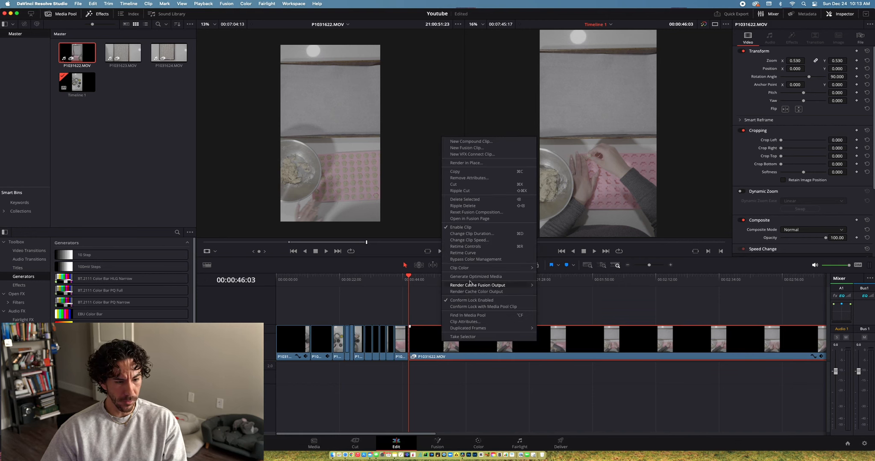
left_click(465, 246)
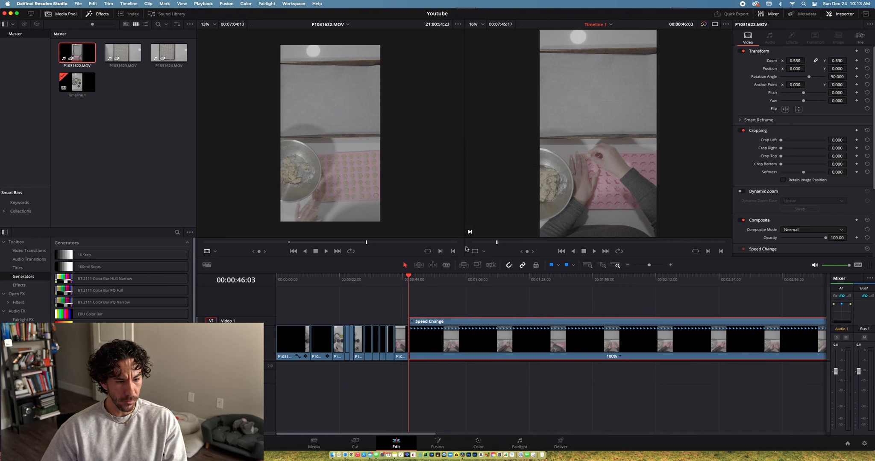
left_click(620, 358)
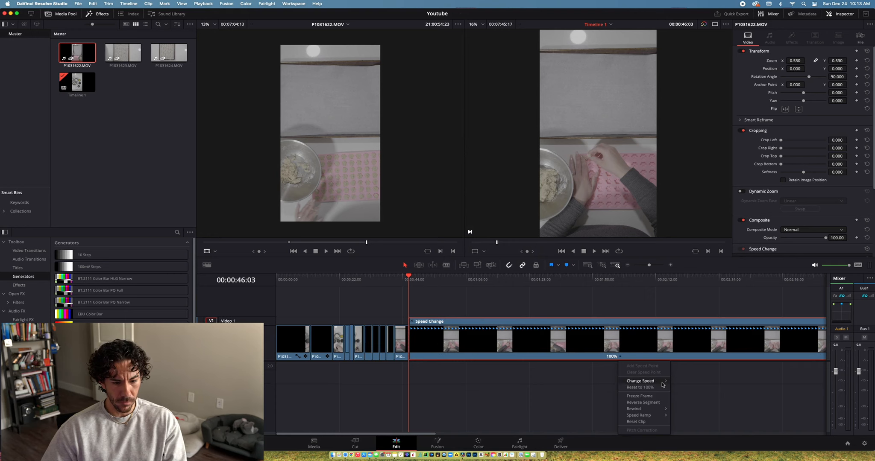
mouse_move(662, 381)
left_click(685, 443)
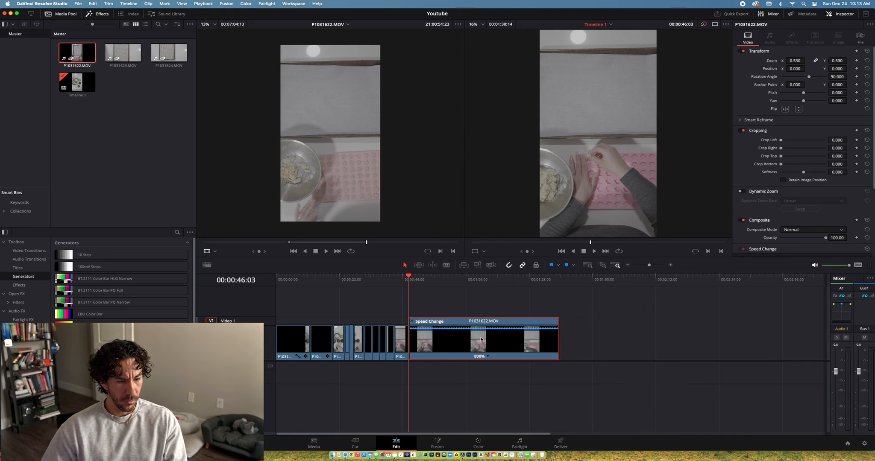
key("space")
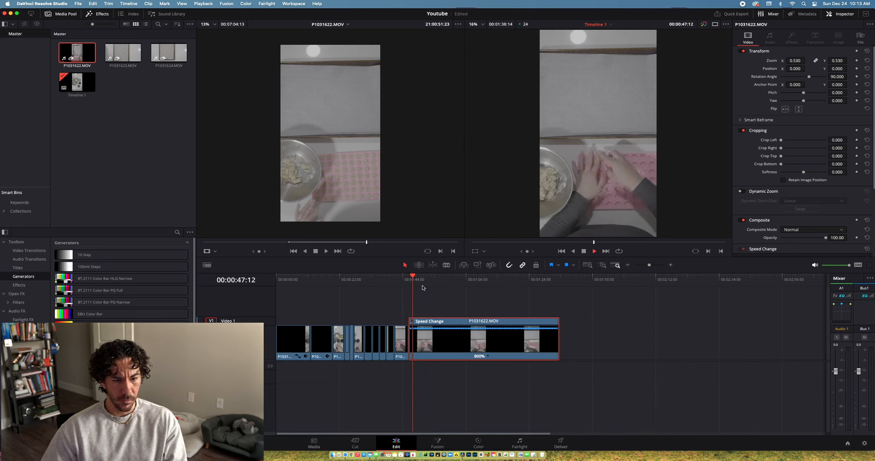
key("space")
- Set the speed of the clip after the split to 10000% and close its retime controls
right_click(448, 346)
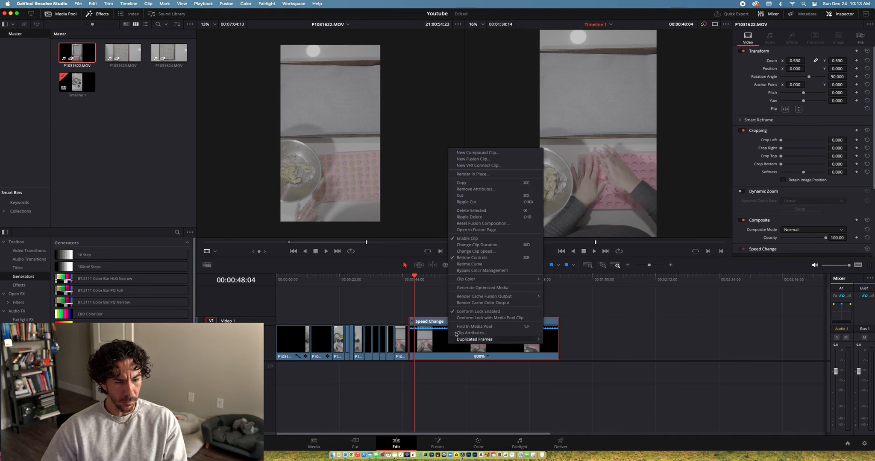
left_click(463, 251)
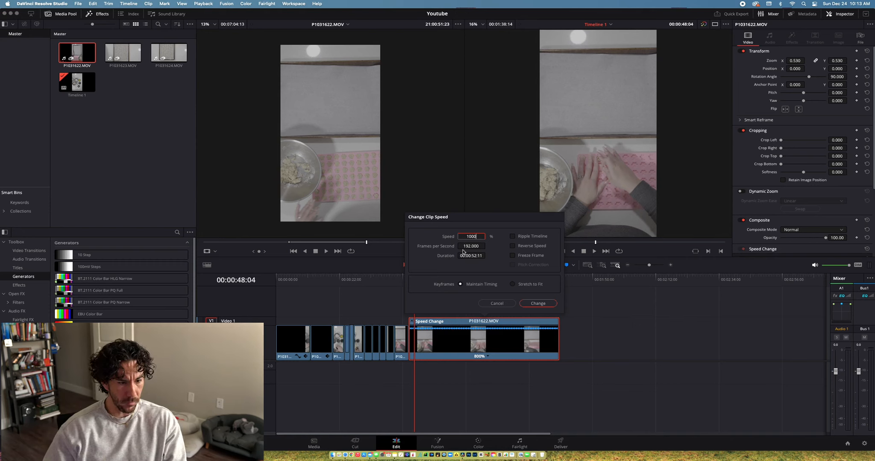
type("10000")
key("Return")
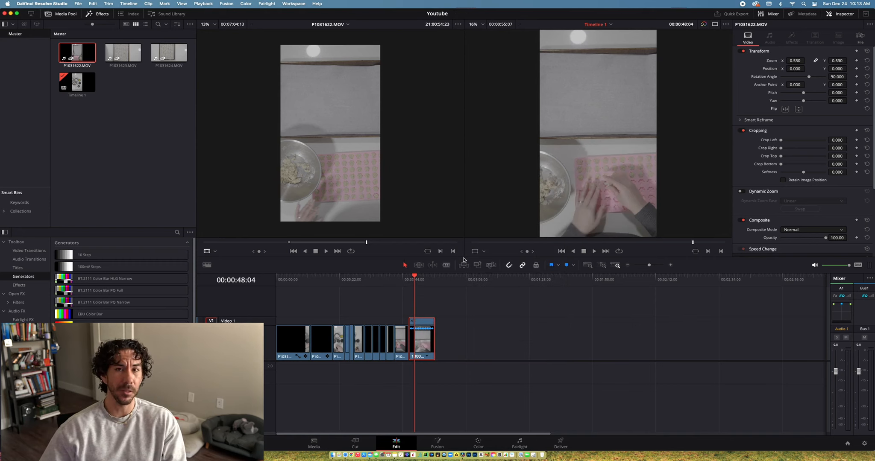
left_click_drag(412, 322, 411, 319)
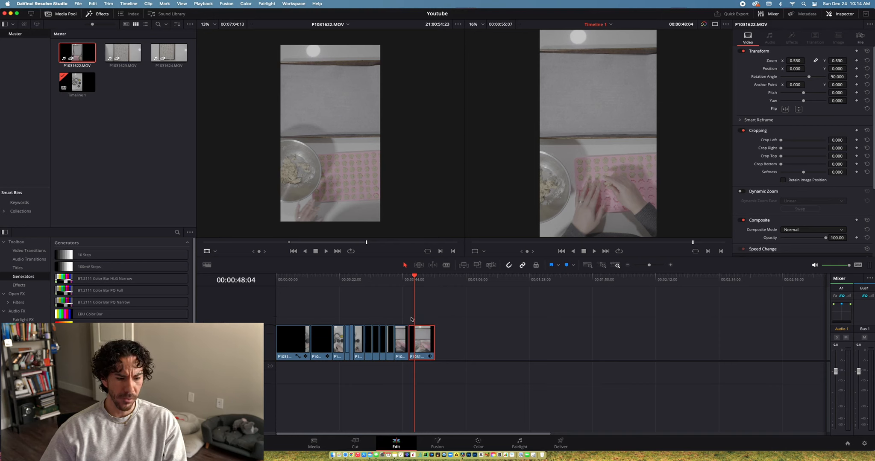
- Cut out the short section of the sped-up clip just before 00:00:51:03, close the gap, and play the result to the end
left_click(396, 280)
key("space")
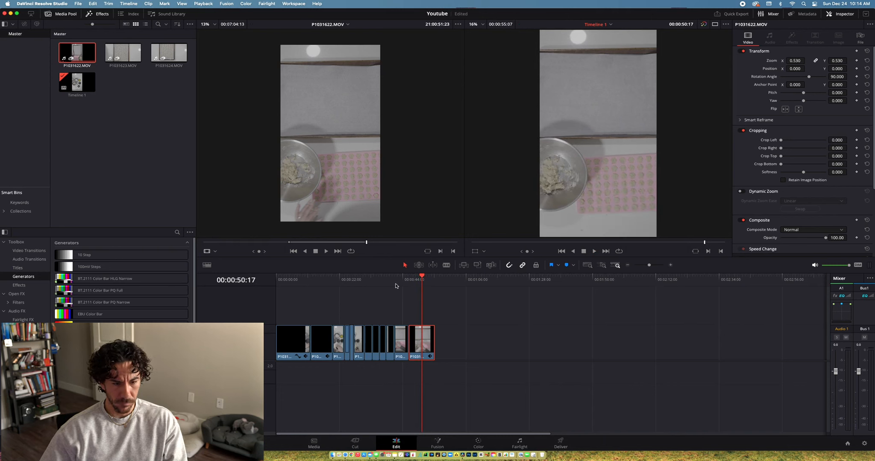
key("space")
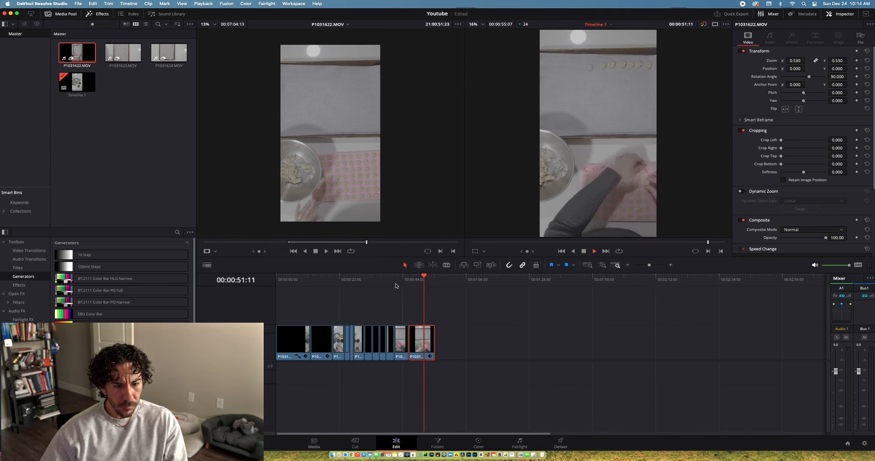
left_click(408, 277)
key("space")
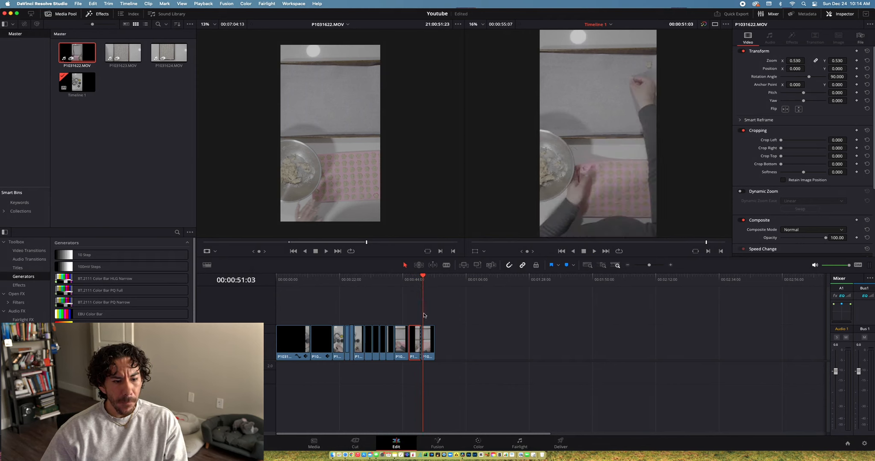
left_click_drag(425, 344, 425, 341)
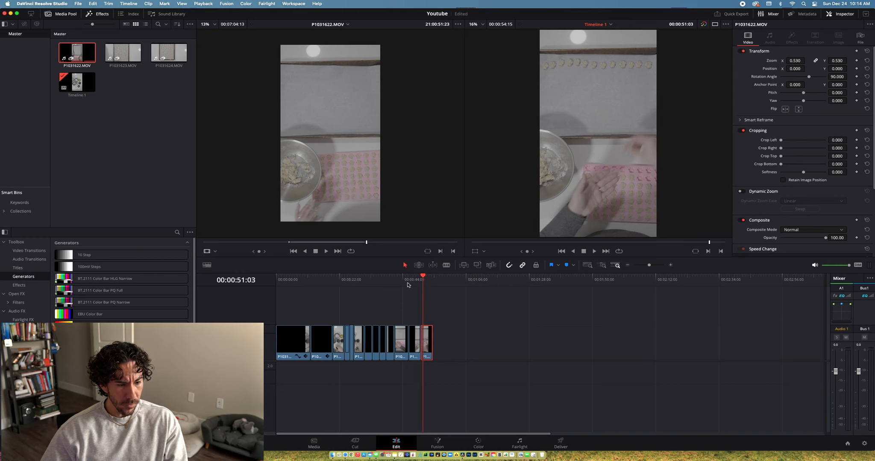
left_click(408, 282)
key("space")
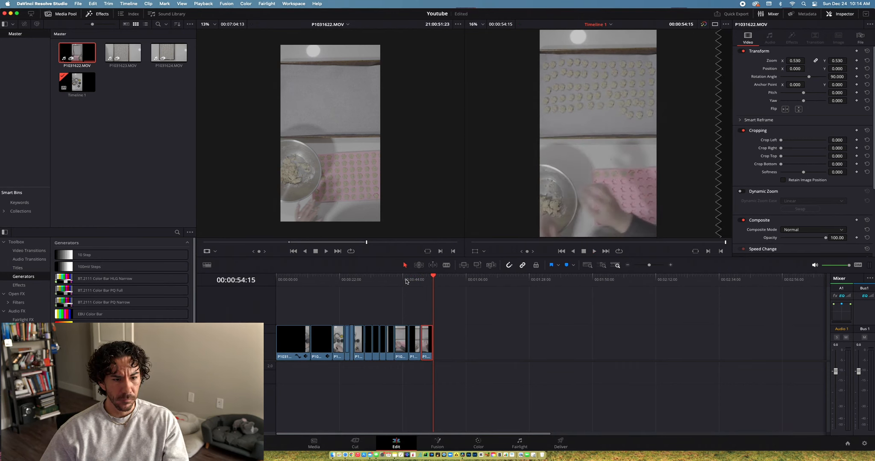
left_click(445, 336)
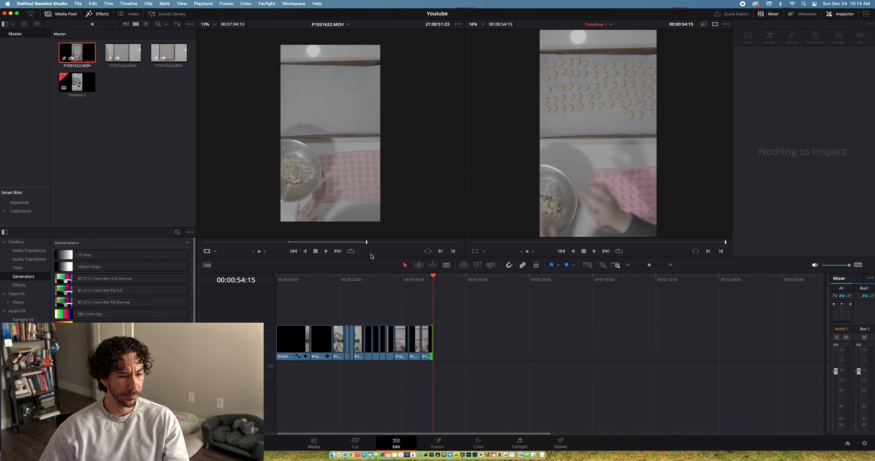
- Skim the rest of P1031622.MOV, open P1031623.MOV as the source, and mark an in point at the hand-held dough close-up, 21:10:03:11
left_click_drag(367, 242, 458, 241)
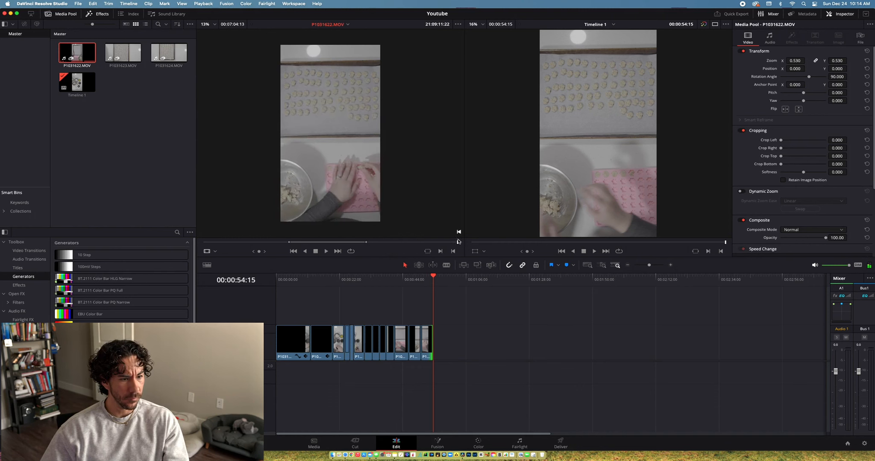
left_click(123, 53)
left_click_drag(206, 244, 243, 242)
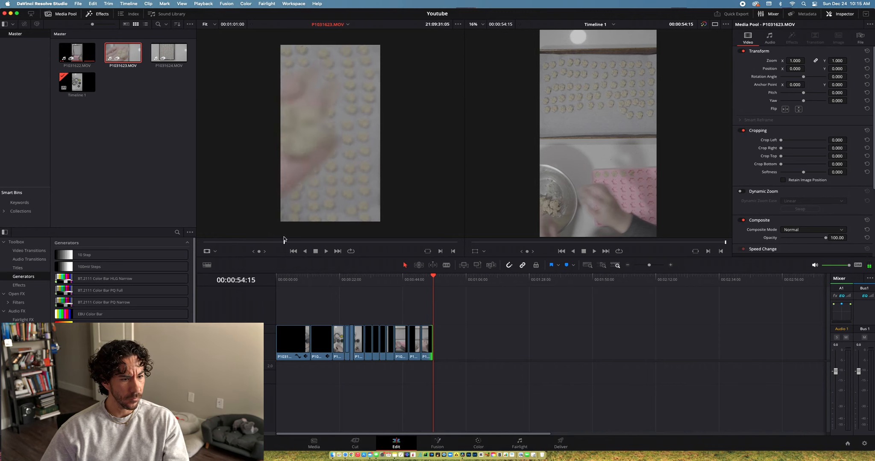
left_click_drag(302, 237, 385, 236)
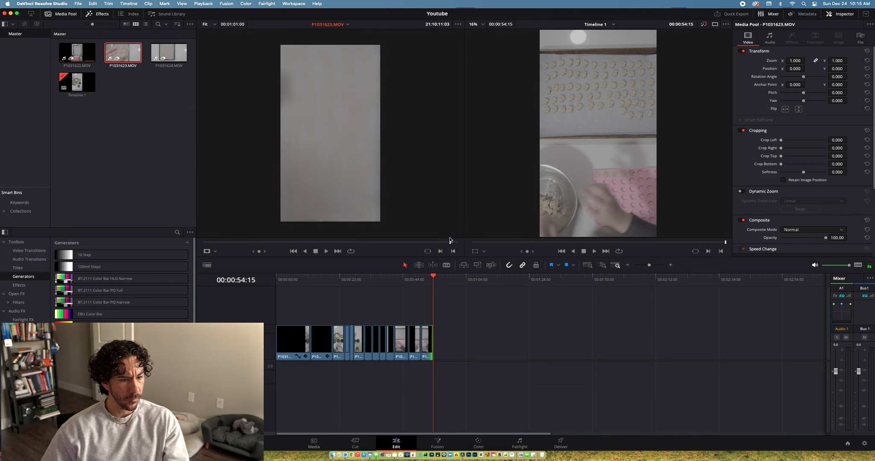
left_click_drag(441, 241, 418, 244)
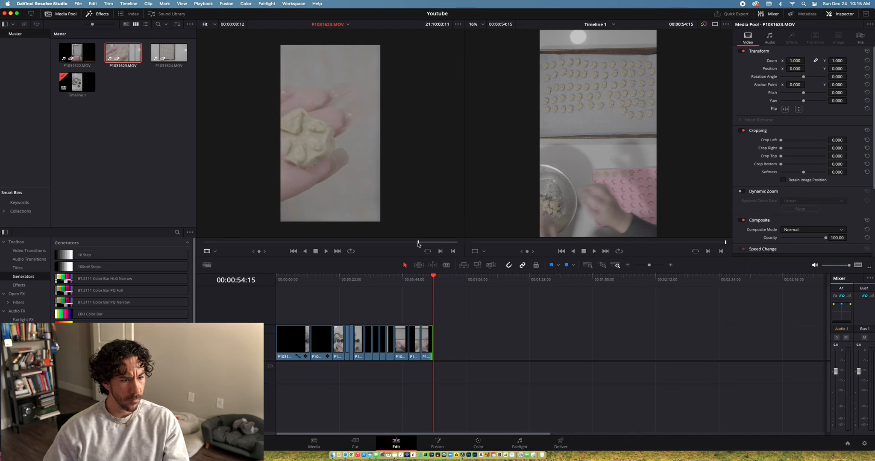
- Mark an out point at 21:10:08:15 in P1031623.MOV and append the marked section video-only at 00:00:54:15
key("space")
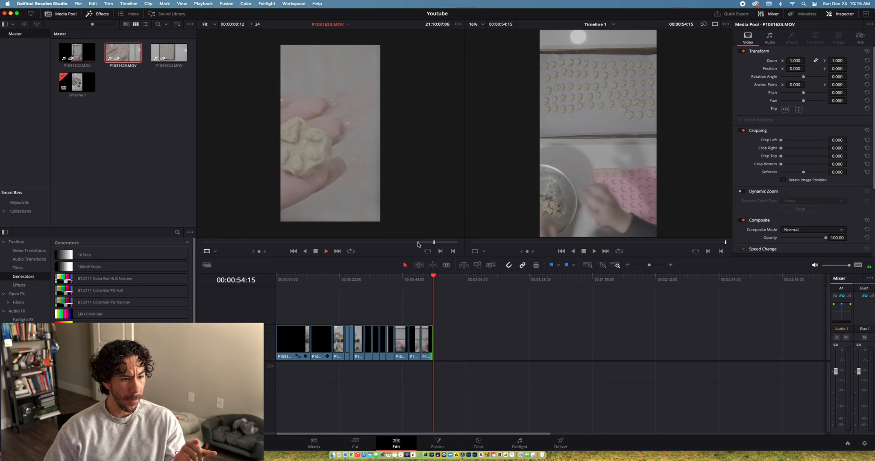
key("space")
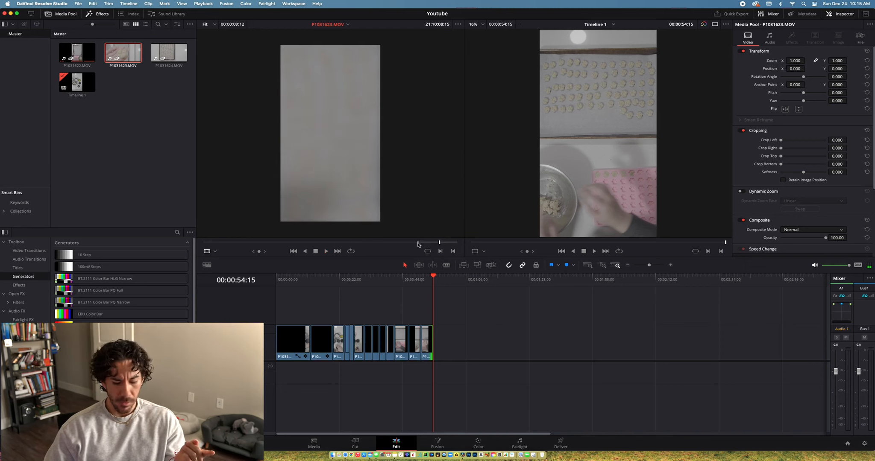
scroll(438, 198, "up", 1)
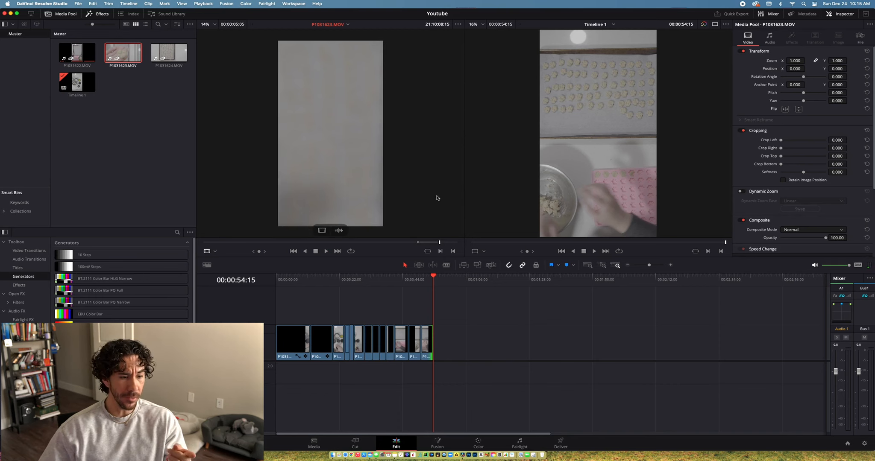
left_click_drag(319, 233, 442, 338)
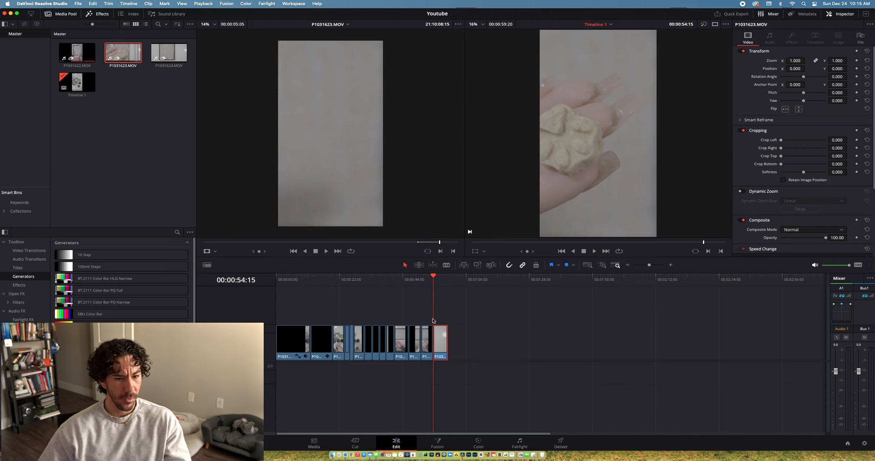
- Check both ends of the appended hand clip and skim P1031623.MOV for the dough close-up movement
left_click(448, 277)
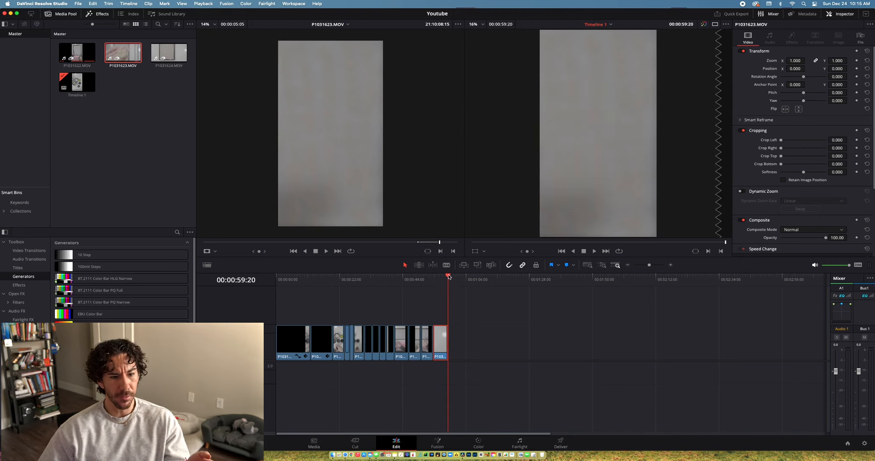
left_click(436, 281)
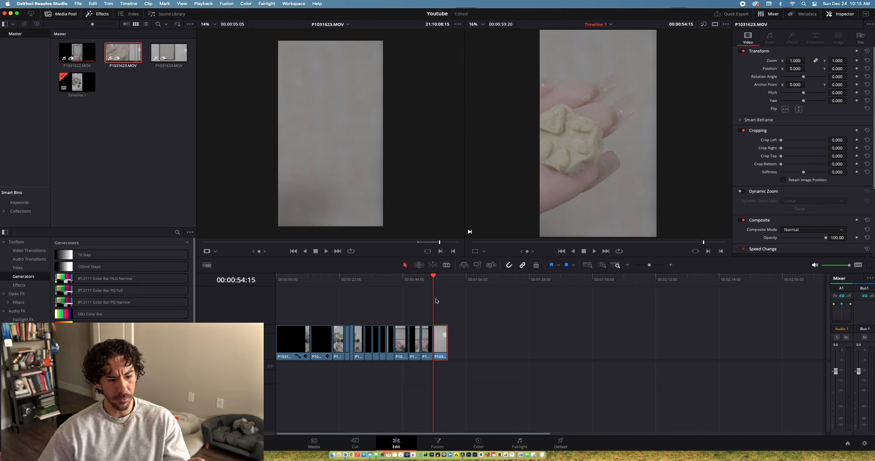
left_click_drag(364, 244, 332, 248)
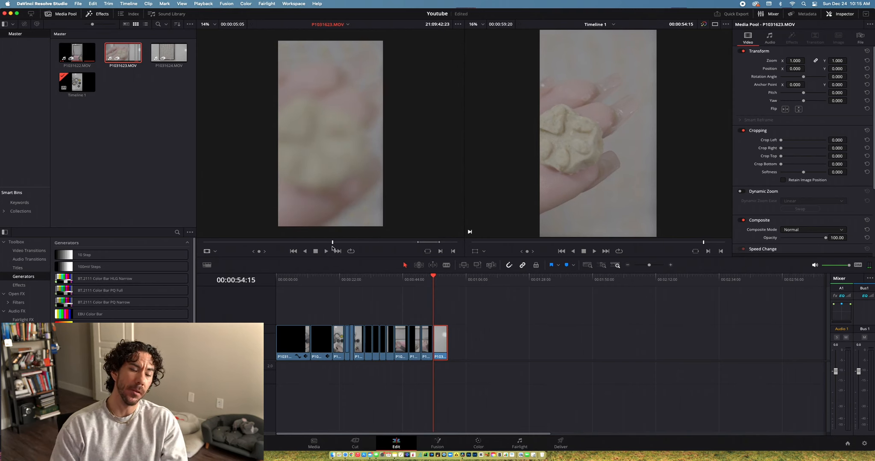
left_click_drag(338, 243, 388, 236)
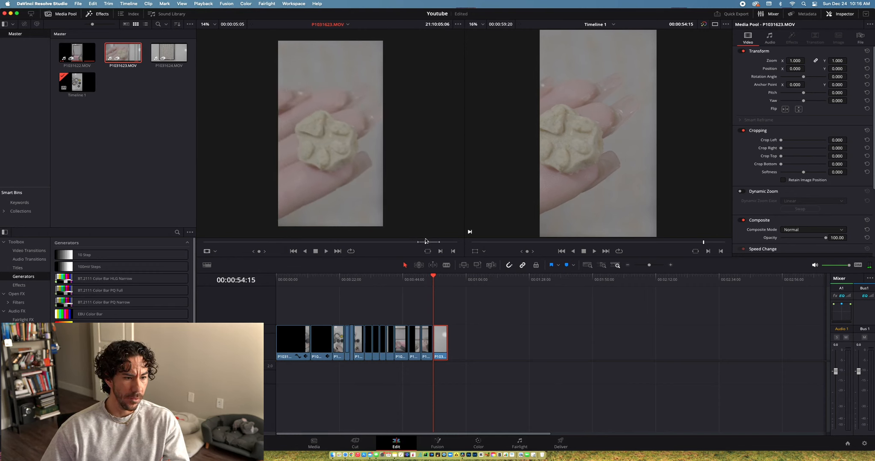
left_click_drag(413, 241, 437, 243)
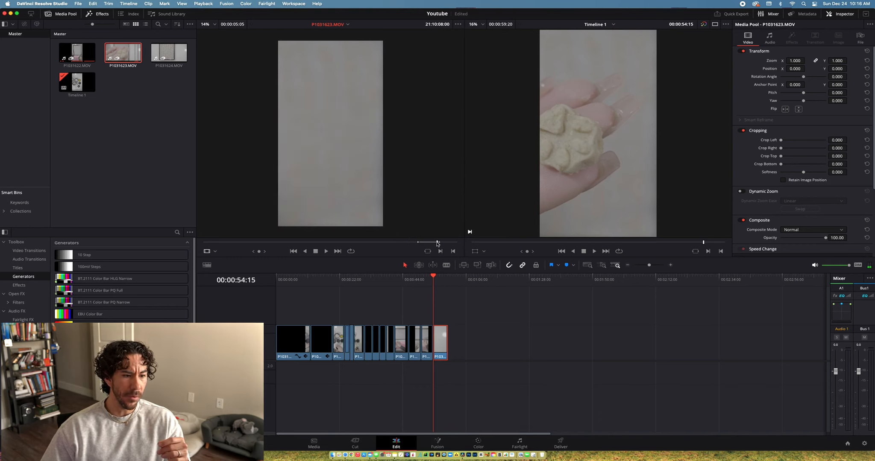
- Reverse the appended P1031623.MOV clip with the retime controls, close them, and preview the reversed motion
right_click(439, 330)
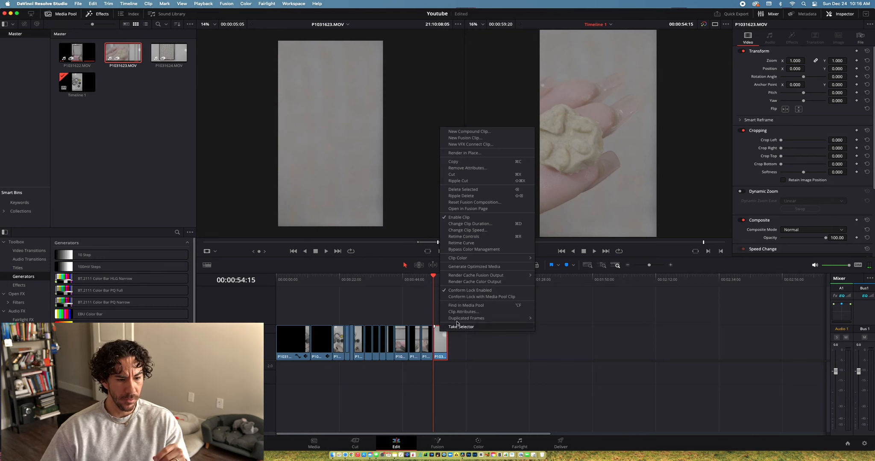
left_click(466, 243)
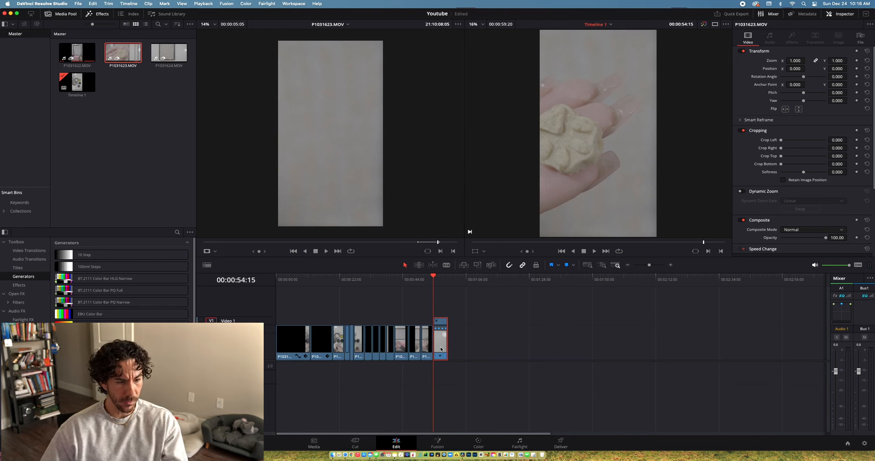
left_click(441, 356)
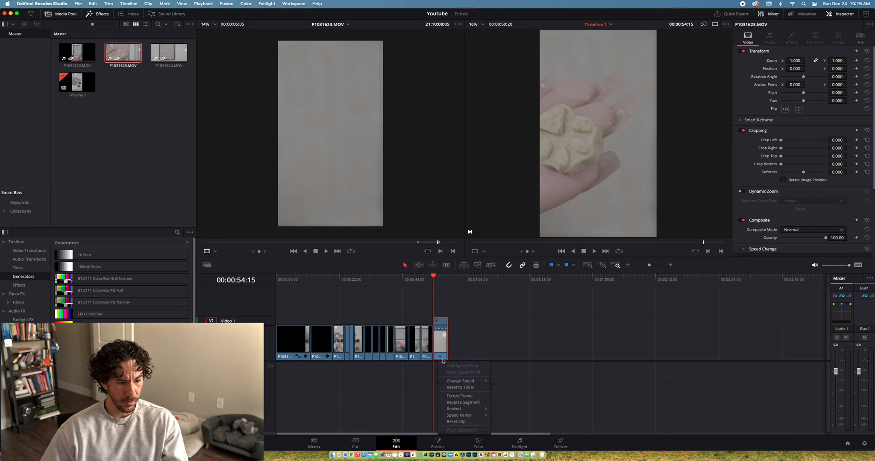
left_click(456, 404)
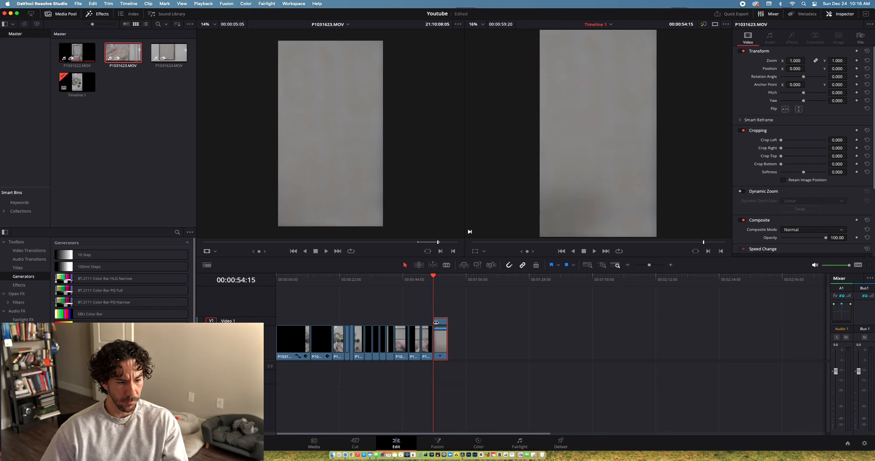
left_click(422, 282)
key("space")
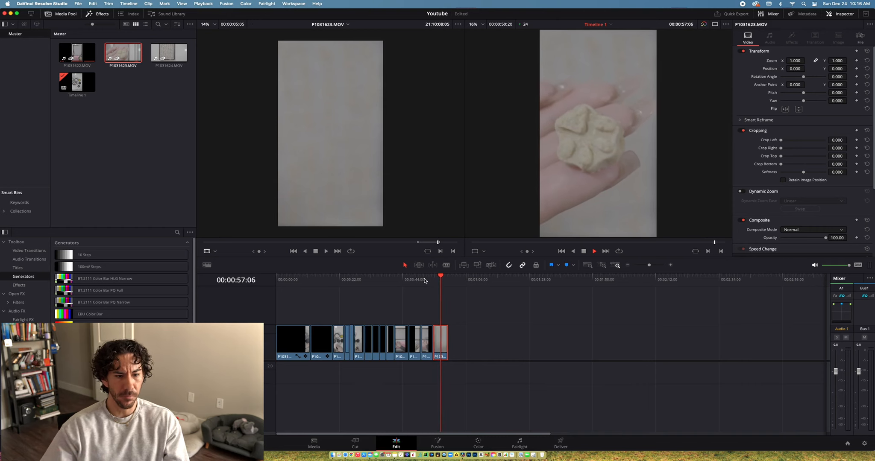
key("space")
- Flip the reversed hand clip vertically and play it from its start to its end
left_click(798, 110)
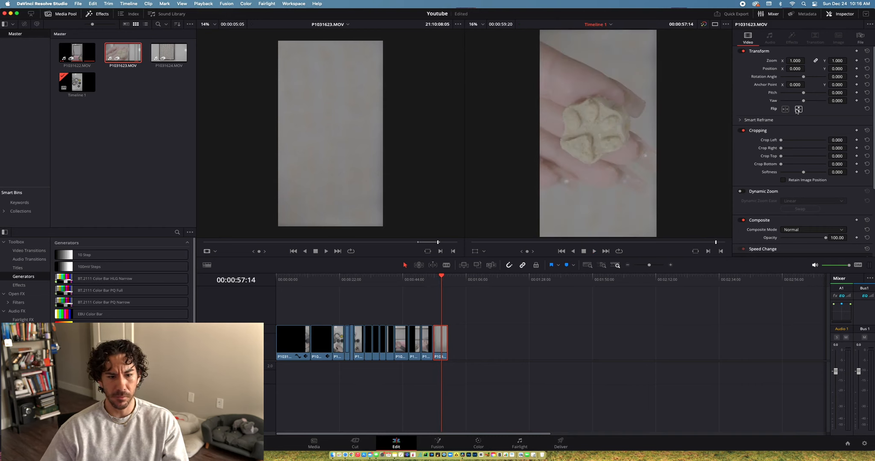
left_click(434, 280)
key("space")
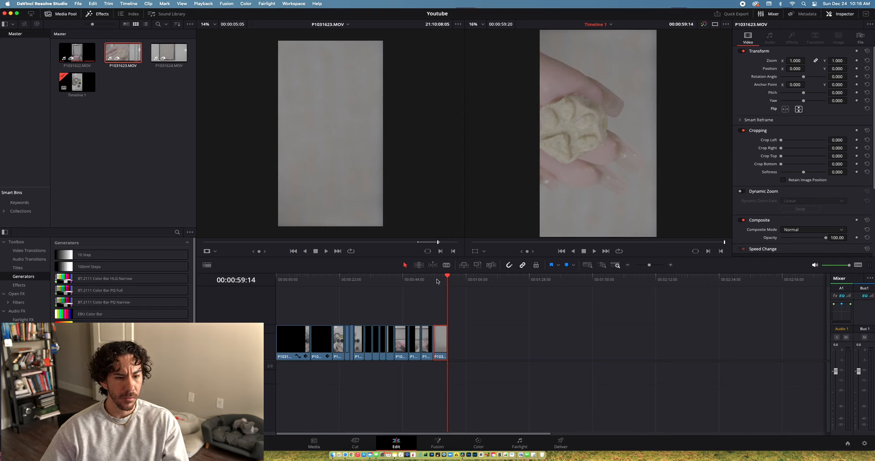
- Replay the flipped hand clip and trim its end back to 00:00:57:16
left_click(437, 281)
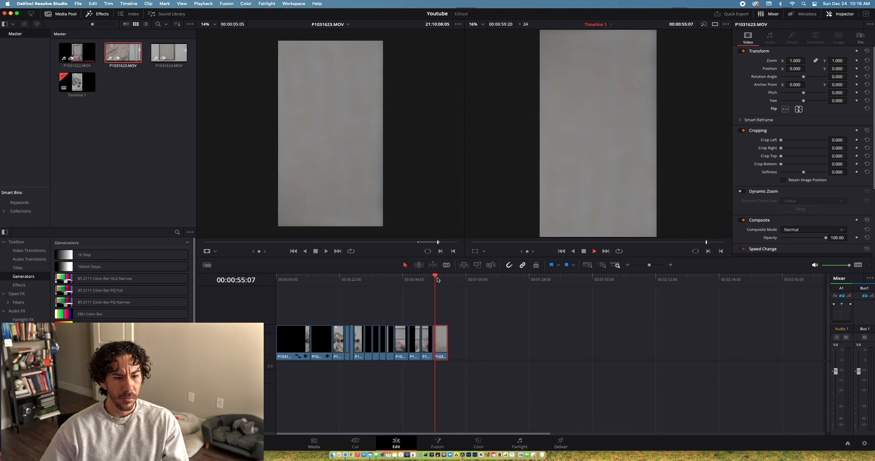
key("space")
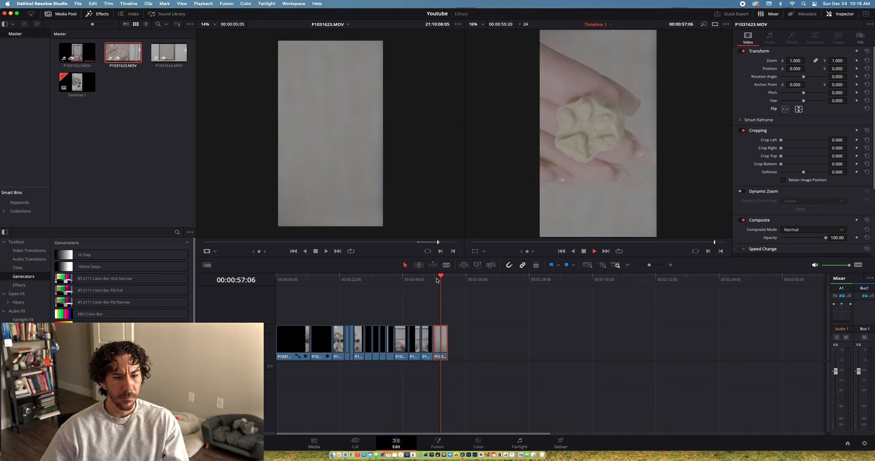
left_click_drag(447, 334, 442, 333)
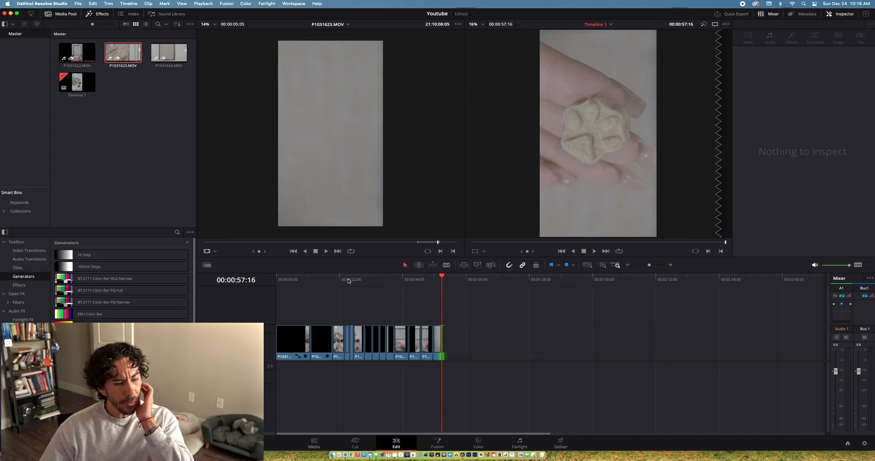
- Open P1031624.MOV as the source and replay the trimmed hand clip at the end of the timeline
left_click(160, 52)
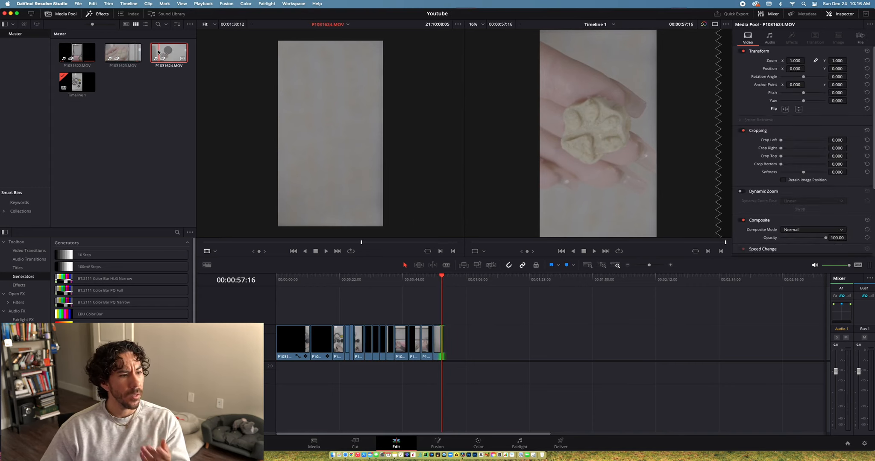
left_click(434, 280)
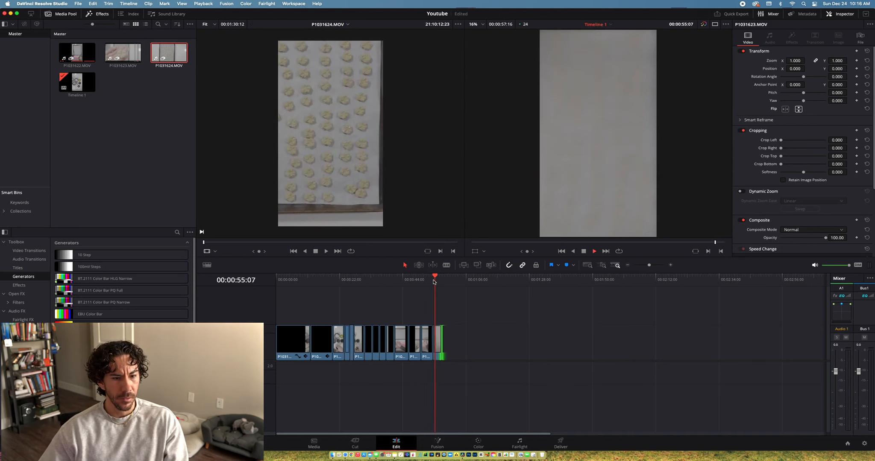
key("space")
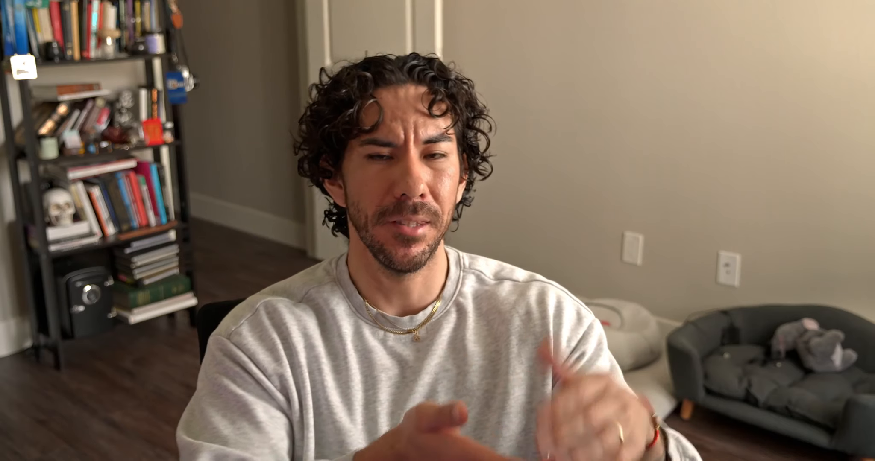
left_click(444, 278)
key("space")
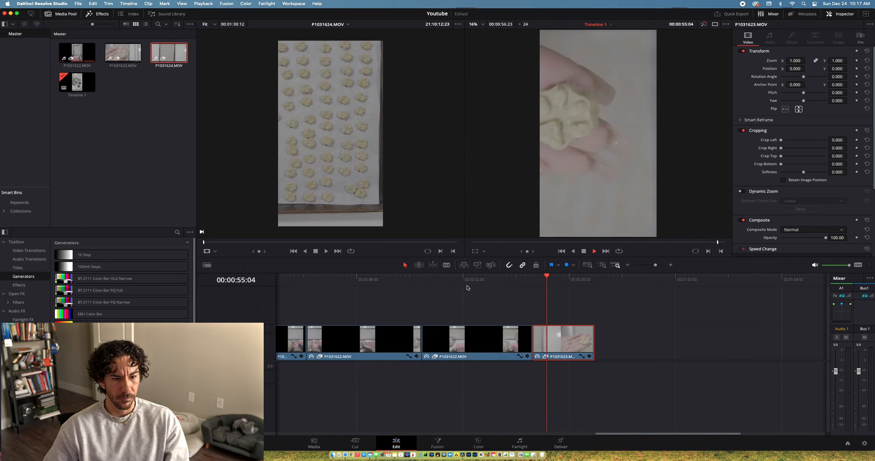
key("space")
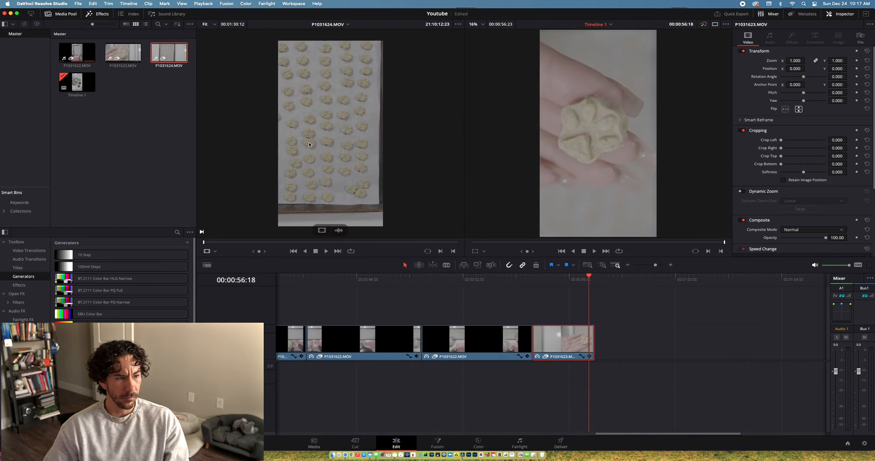
- Skim P1031624.MOV to the round woven mat at 21:10:57:21 and replay the last timeline clip
left_click(208, 242)
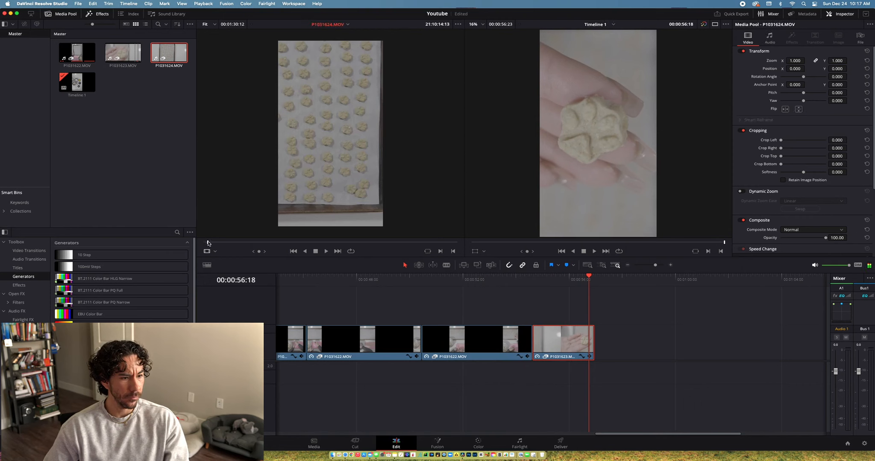
left_click_drag(214, 243, 329, 244)
left_click(533, 281)
key("space")
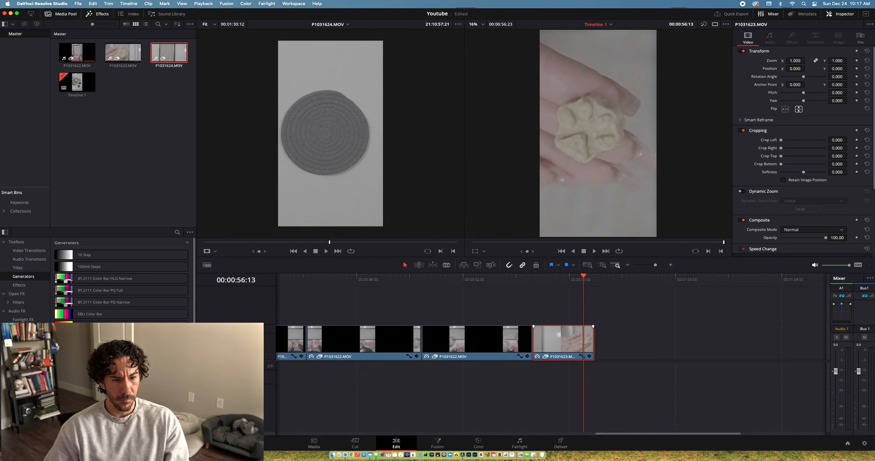
- Duplicate the hand clip directly after itself, reverse the copy's direction to play forward, and return the playhead to 00:00:54:15
left_click_drag(567, 341, 630, 341)
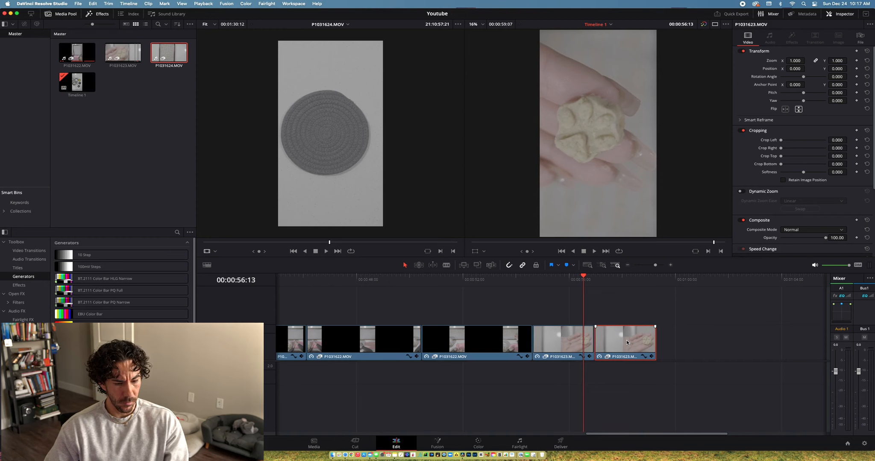
key("super+r")
left_click(638, 356)
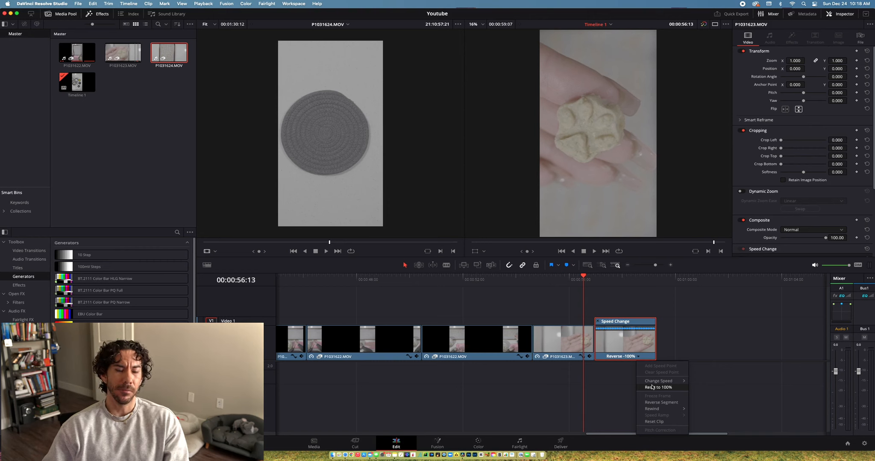
left_click(660, 403)
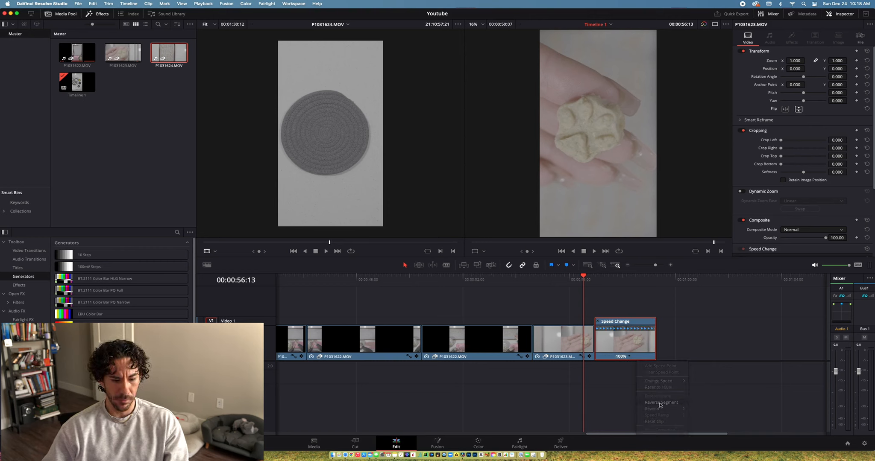
left_click(597, 322)
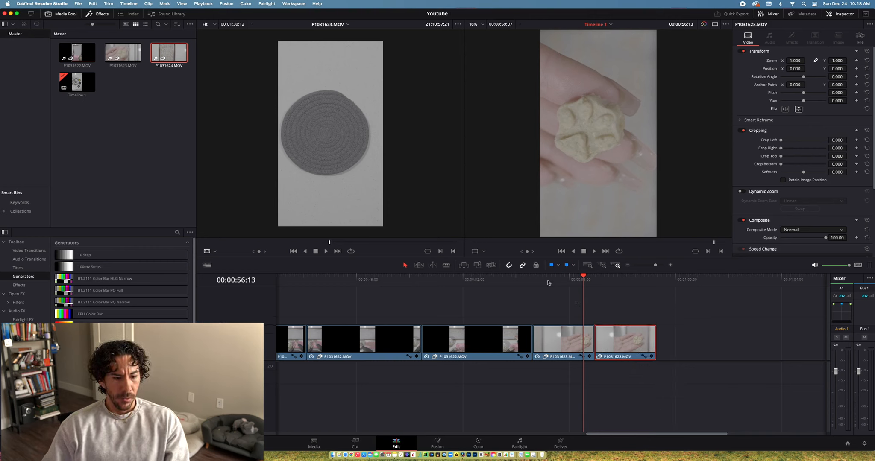
left_click_drag(548, 282, 534, 284)
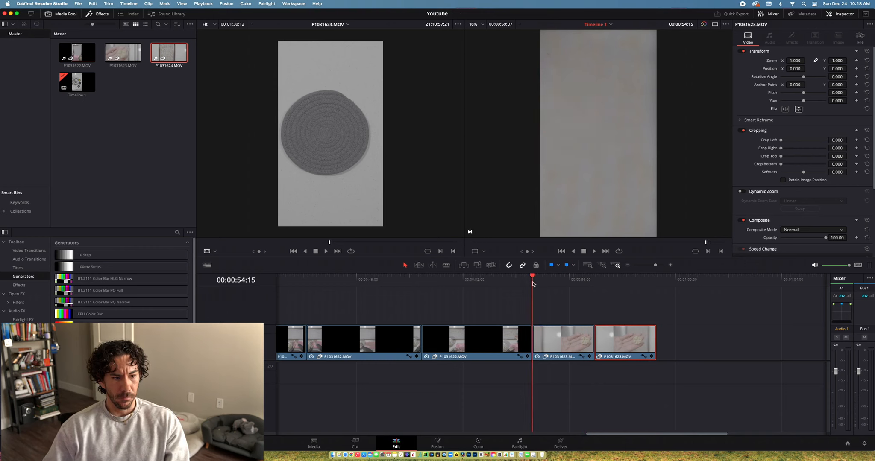
- Skim P1031624.MOV between the round woven mat and the sheet of cut cookies, returning to 21:10:56:10
left_click(155, 54)
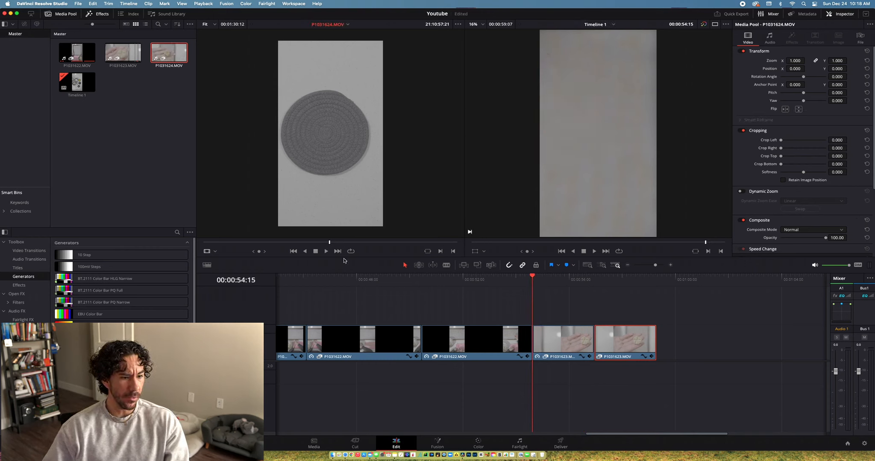
left_click_drag(330, 242, 339, 242)
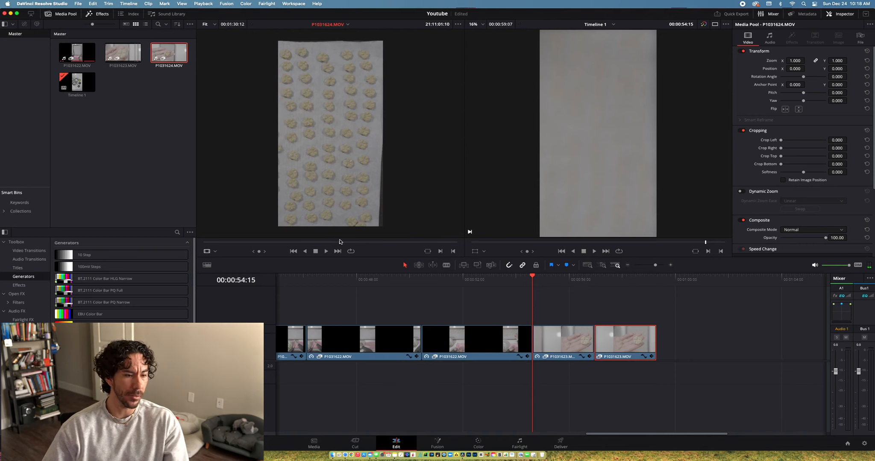
left_click_drag(340, 242, 322, 251)
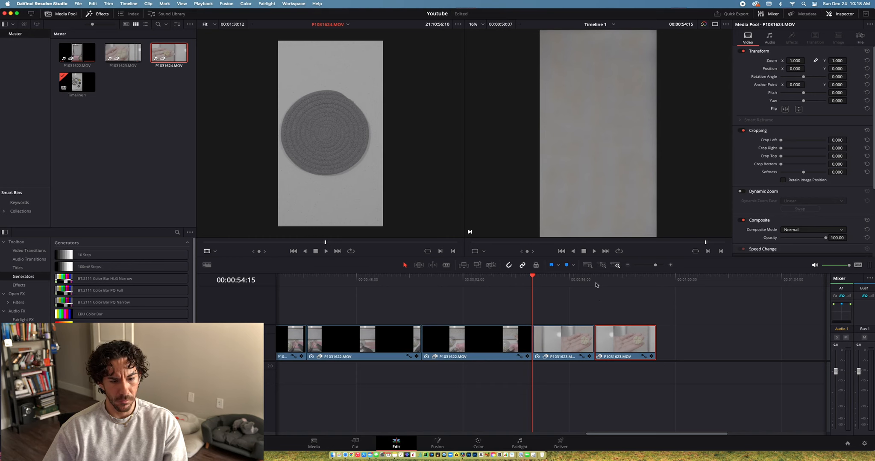
- Replay the flipped hand clips and trim the first one's end back to 00:00:56:08
left_click_drag(596, 278, 554, 282)
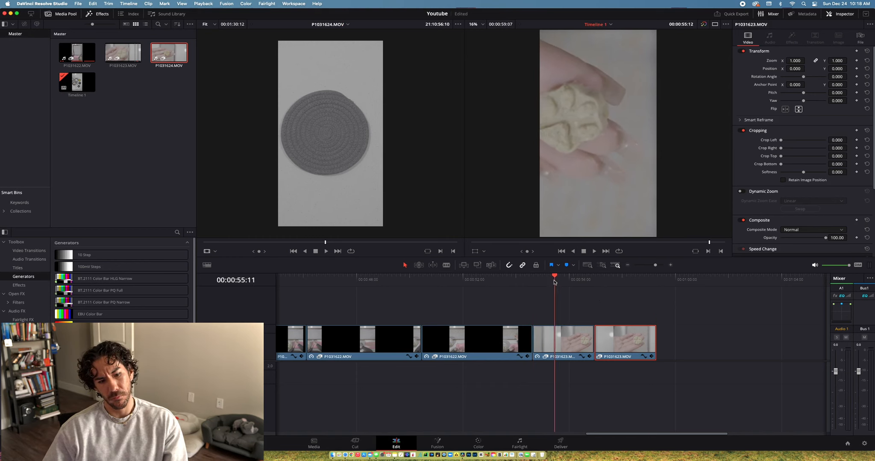
key("space")
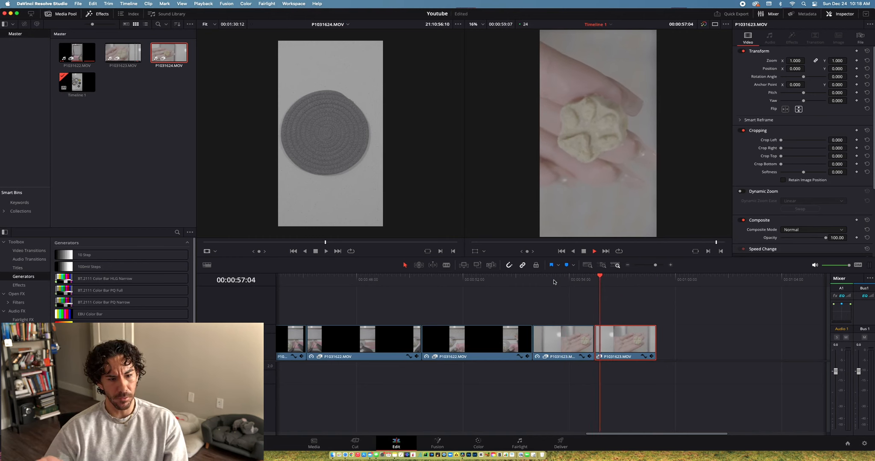
left_click_drag(553, 282, 544, 280)
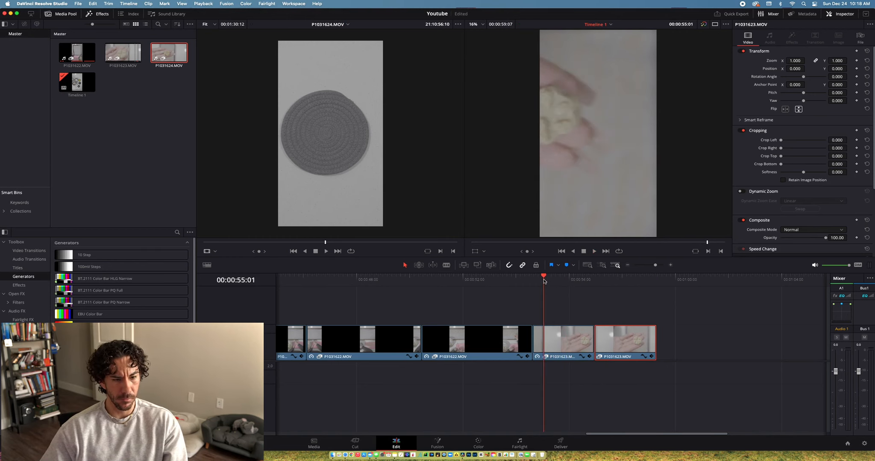
key("space")
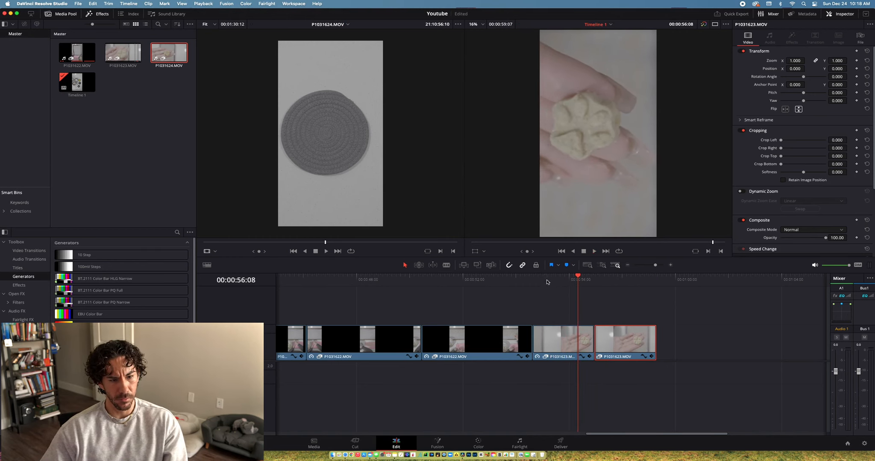
mouse_move(590, 336)
left_mouse_down()
mouse_move(574, 336)
mouse_move(602, 337)
left_mouse_up()
- Replace the second hand clip with a fresh duplicate of the trimmed hand clip, placed directly after it
left_click(624, 336)
key("Delete")
left_click(559, 337)
- Reverse the new duplicate's speed segment so the hand clip plays forward
right_click(602, 337)
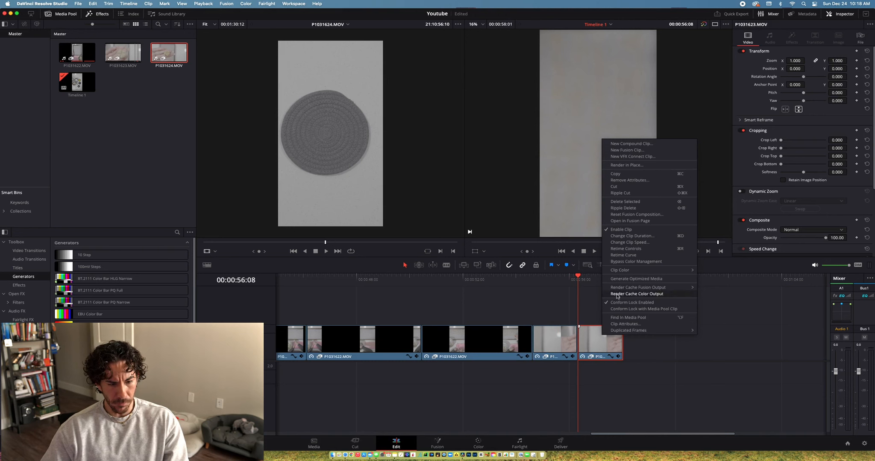
left_click(594, 340)
key("super+r")
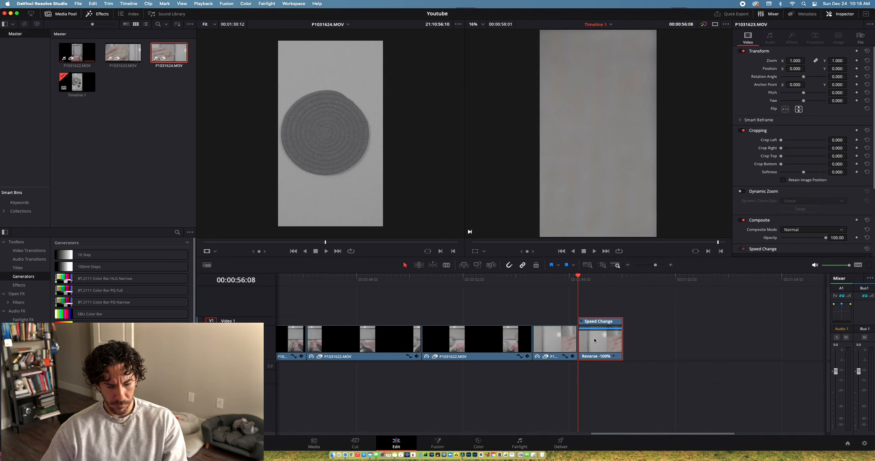
left_click(615, 357)
left_click(629, 404)
key("super+r")
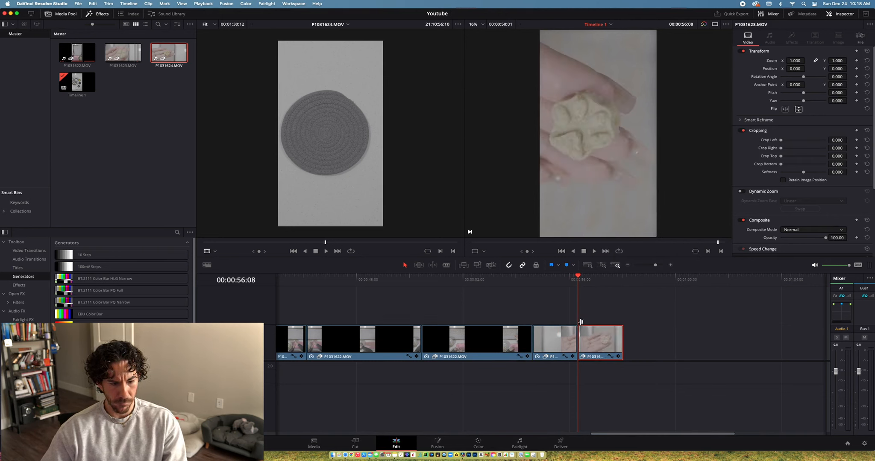
- Extend the end of the forward-playing hand clip to 00:00:58:16 and replay both hand clips
key("space")
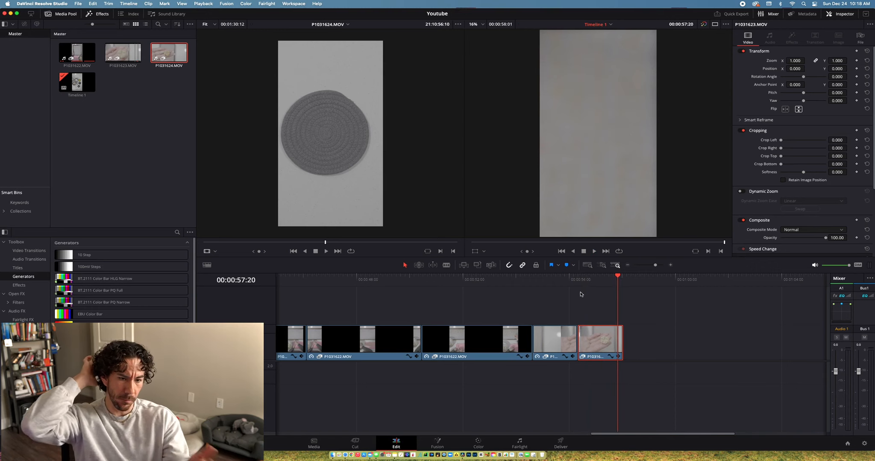
left_click_drag(621, 339, 636, 339)
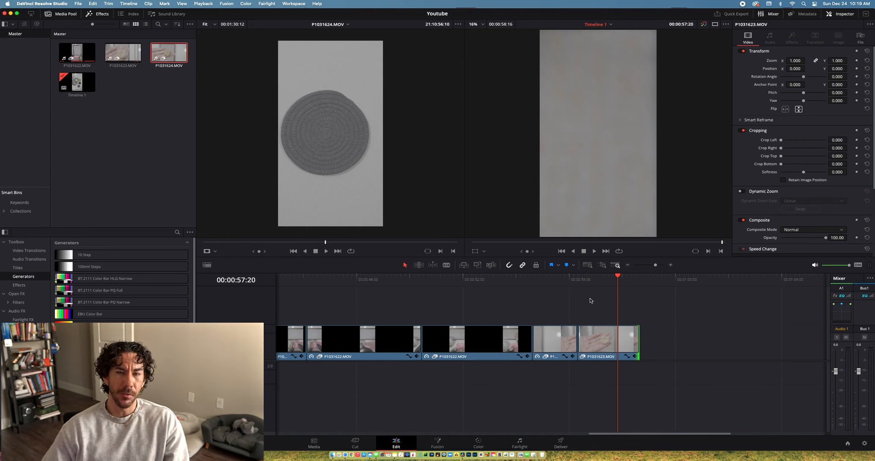
left_click(571, 283)
key("space")
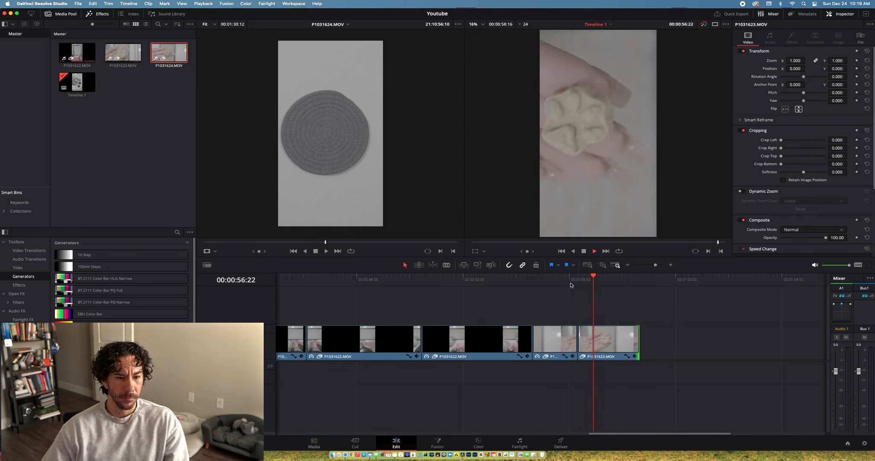
left_click(534, 280)
key("space")
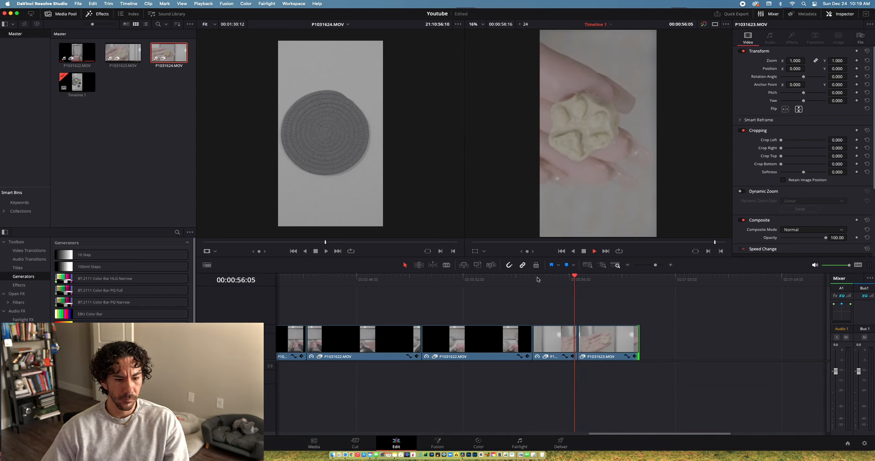
key("space")
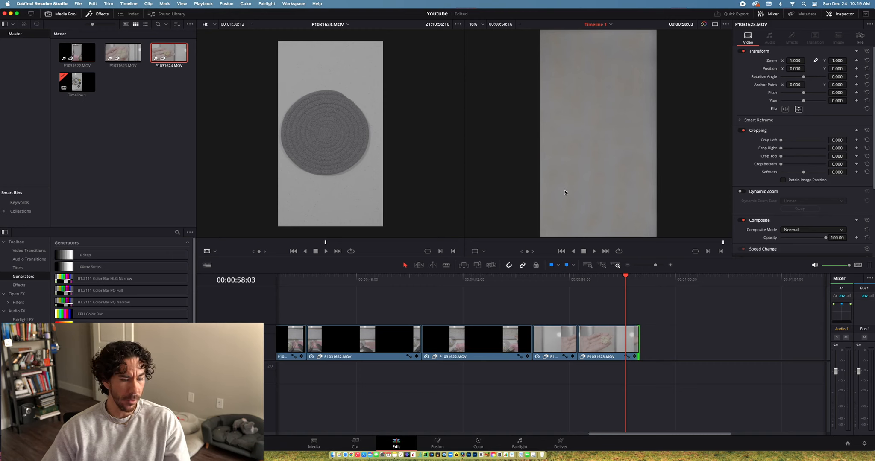
- Mark P1031624.MOV from 21:10:58:15 to 21:11:02:06 and append the section video-only after the last hand clip
left_click(324, 243)
key("space")
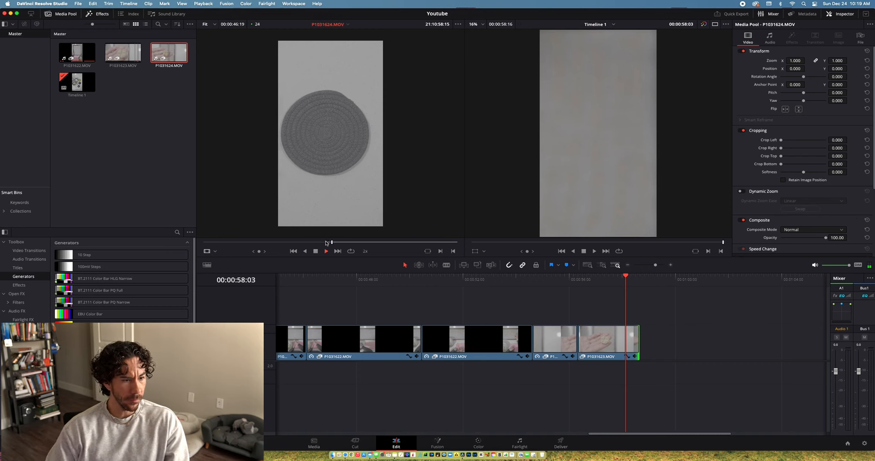
left_click(327, 243)
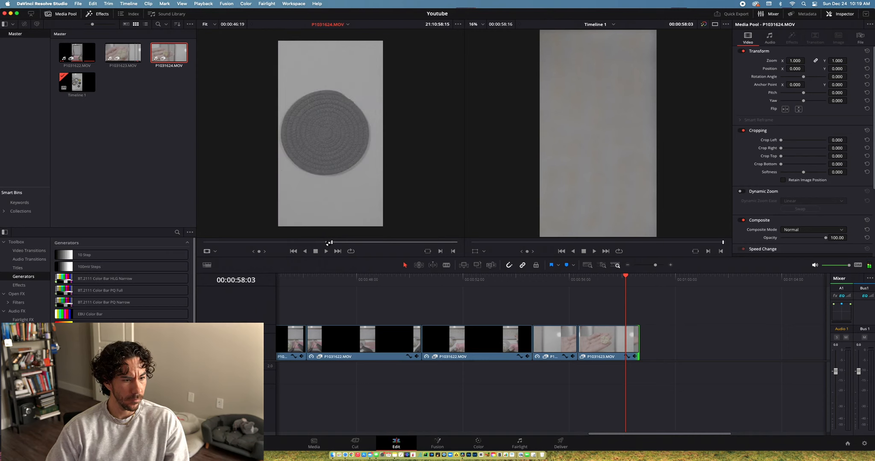
left_click(326, 243)
key("space")
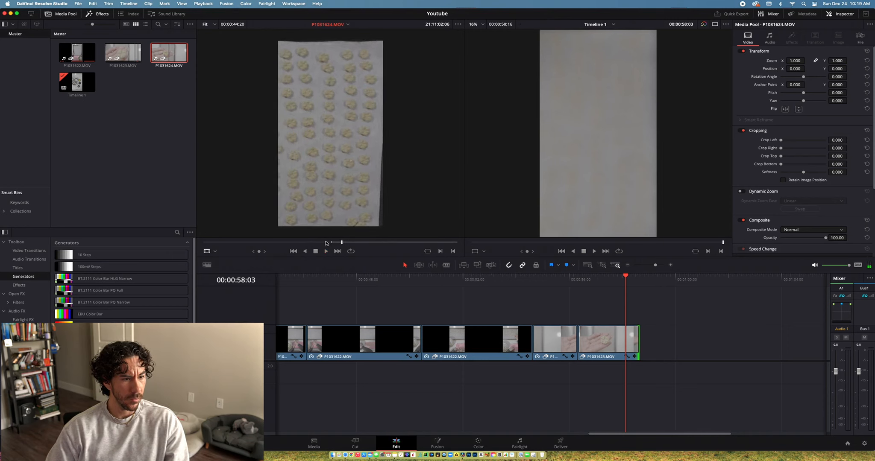
left_click_drag(323, 241, 636, 341)
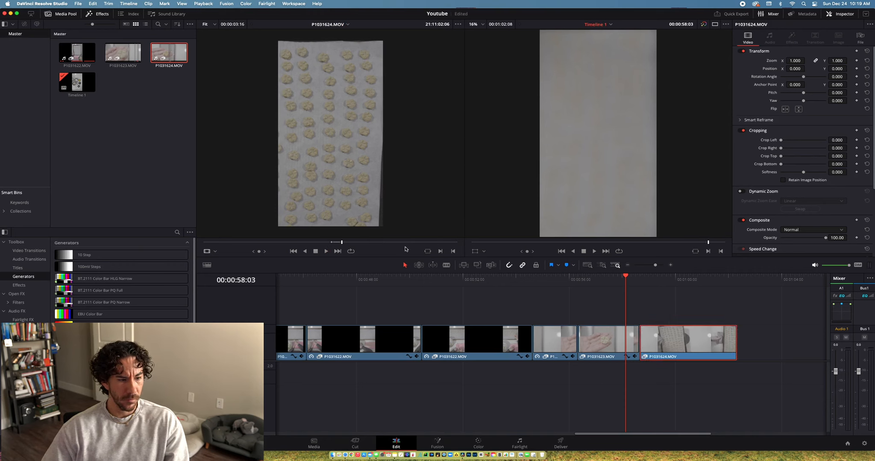
- Mark the hand-held cookie in P1031624.MOV from 21:11:30:18 to 21:11:35:07 and append the section video-only to the timeline
left_click(343, 242)
left_click_drag(346, 243, 431, 247)
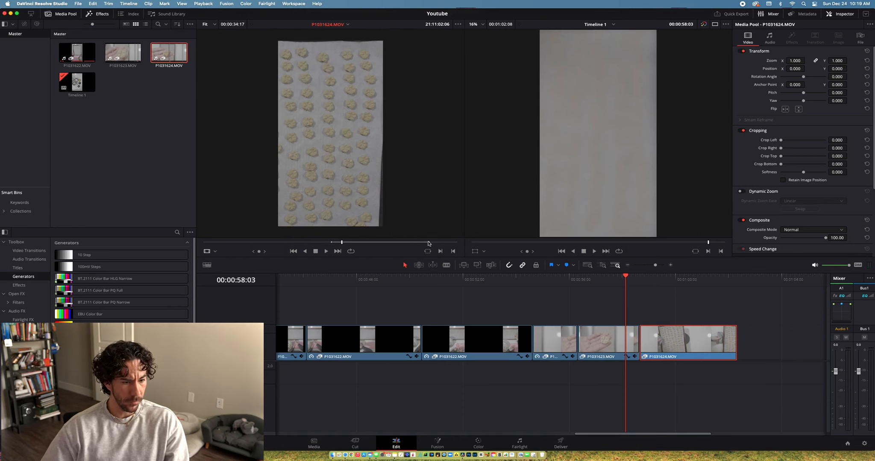
mouse_move(431, 246)
left_mouse_down()
mouse_move(394, 244)
mouse_move(430, 244)
left_mouse_up()
key("space")
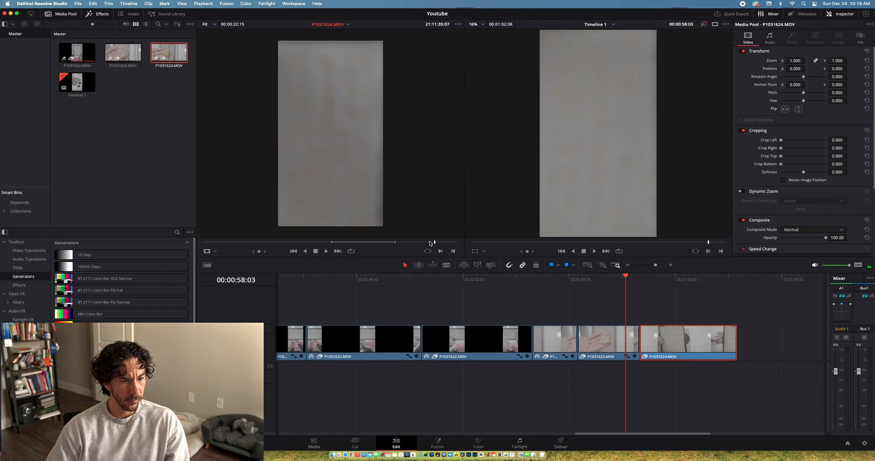
key("j")
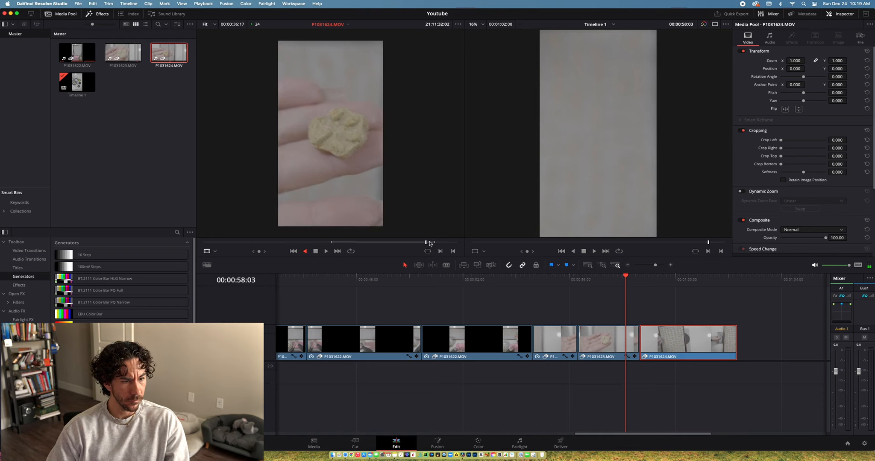
key("j")
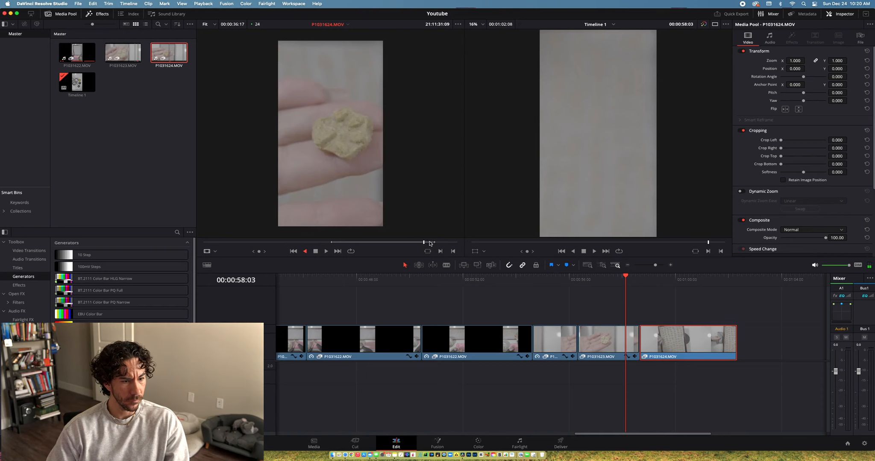
key("i")
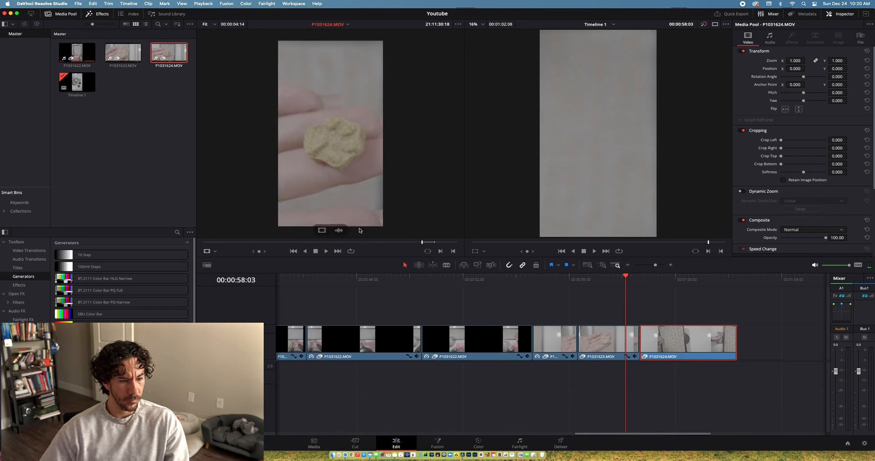
left_click_drag(321, 231, 733, 334)
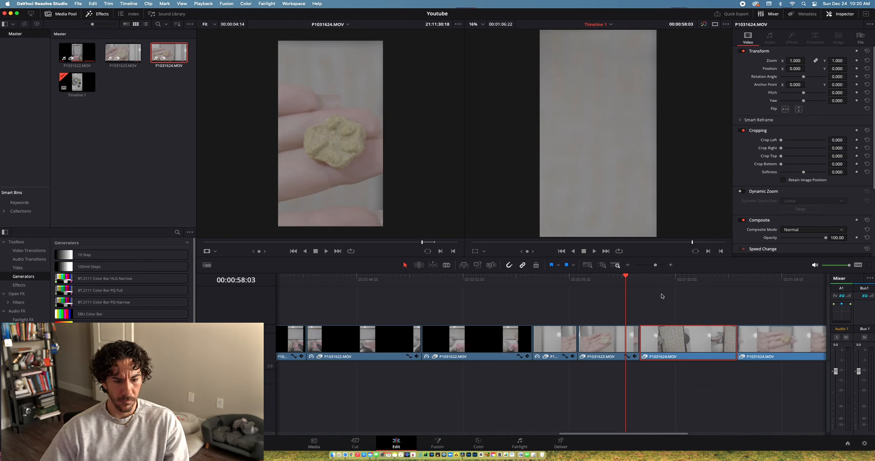
- Replay the cut between the cookie-sheet clip and the hand-held cookie clip
scroll(666, 299, "right", 5)
left_click(601, 281)
key("space")
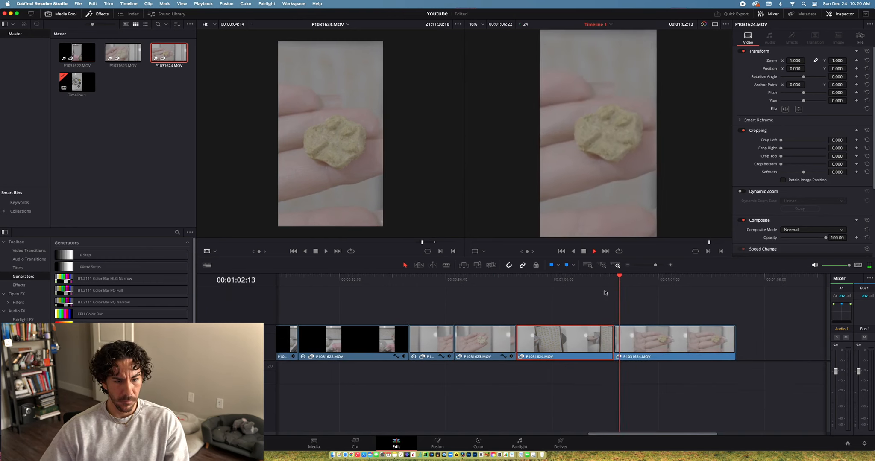
key("space")
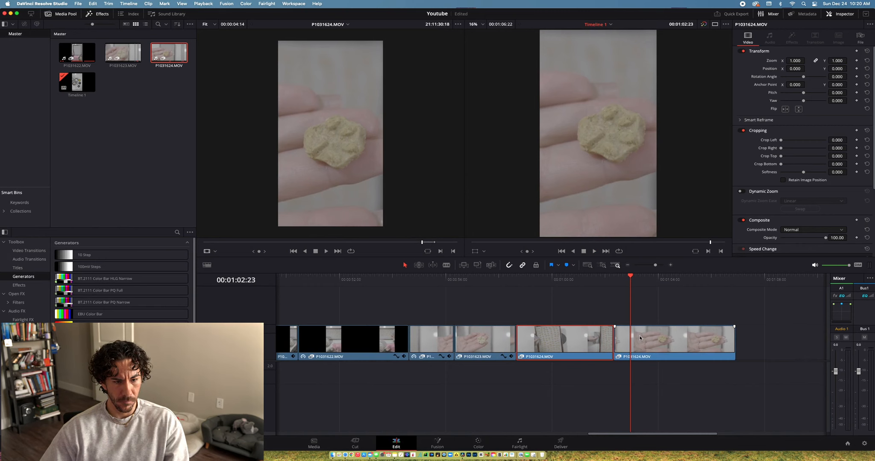
left_click(596, 283)
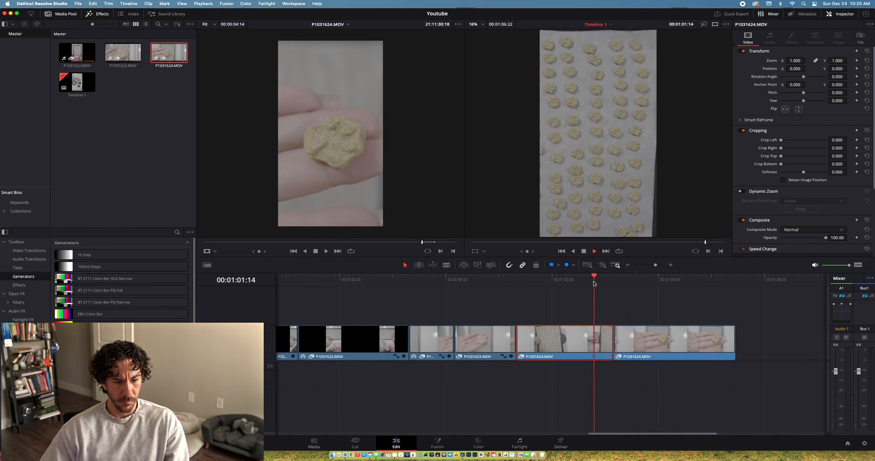
key("space")
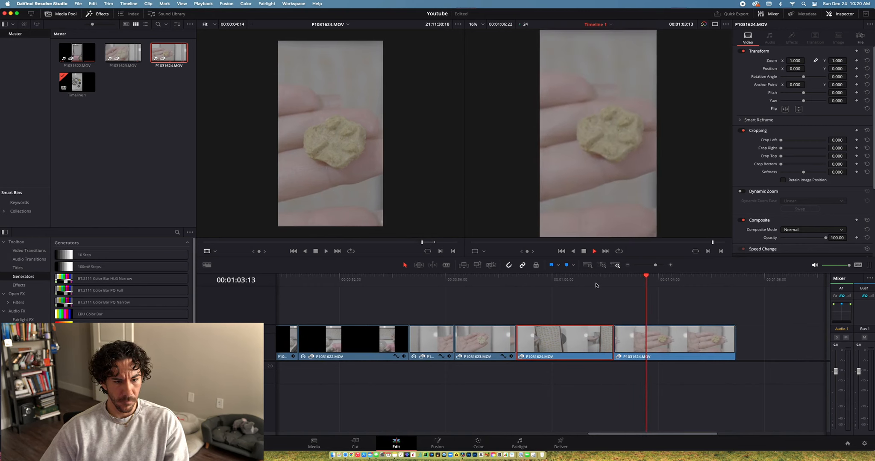
key("space")
- Reverse the hand-held cookie clip to play at -100% and replay the cut leading into it
left_click(634, 337)
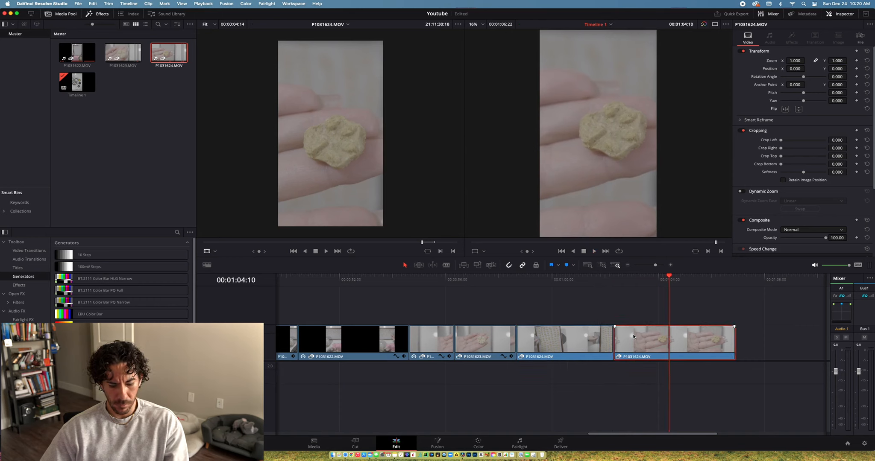
key("ctrl+r")
left_click(678, 356)
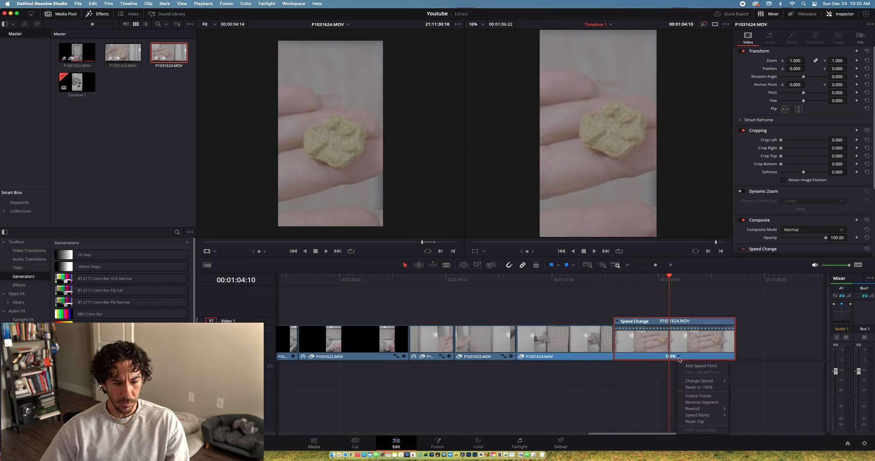
left_click(696, 400)
left_click(601, 282)
key("space")
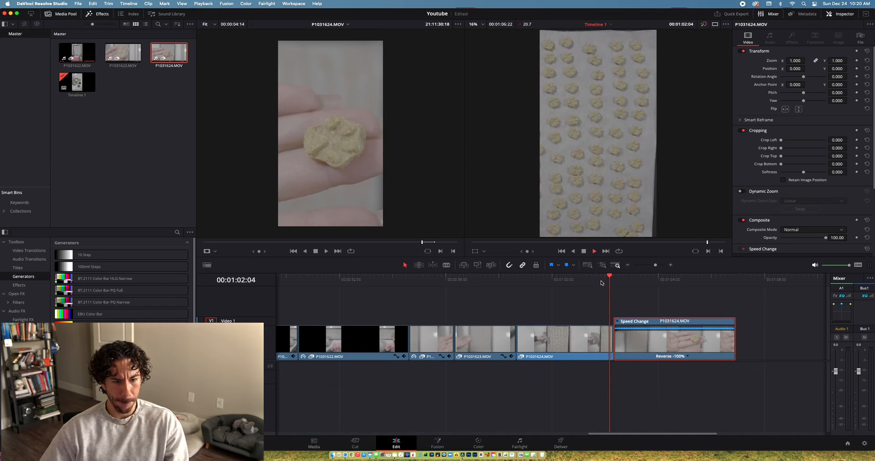
key("space")
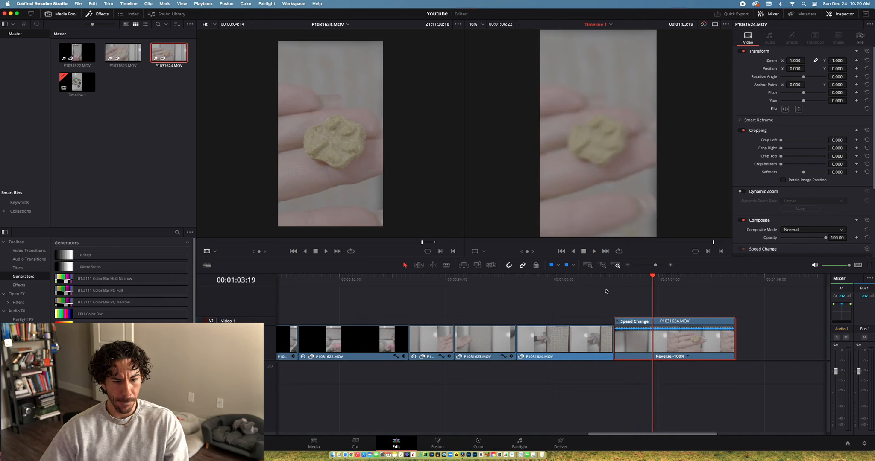
- Add a 6-frame Cross Dissolve between the cookie-sheet clip and the reversed hand clip, and replay the transition
right_click(613, 341)
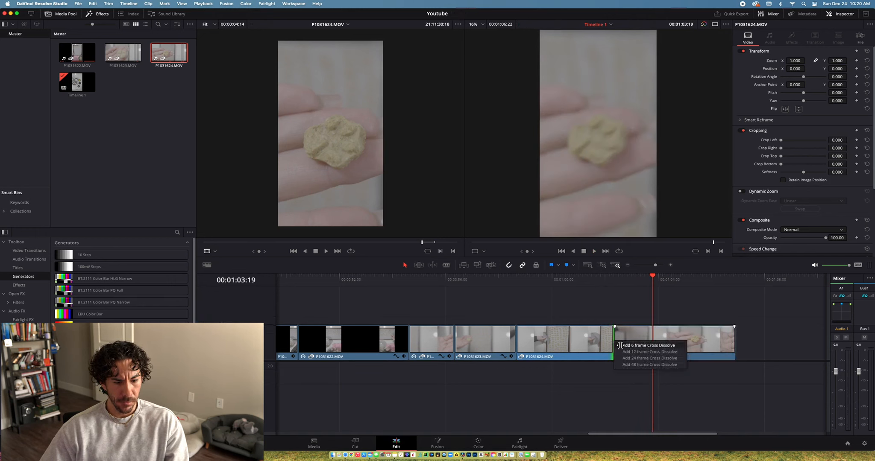
left_click(619, 346)
left_click(601, 278)
key("space")
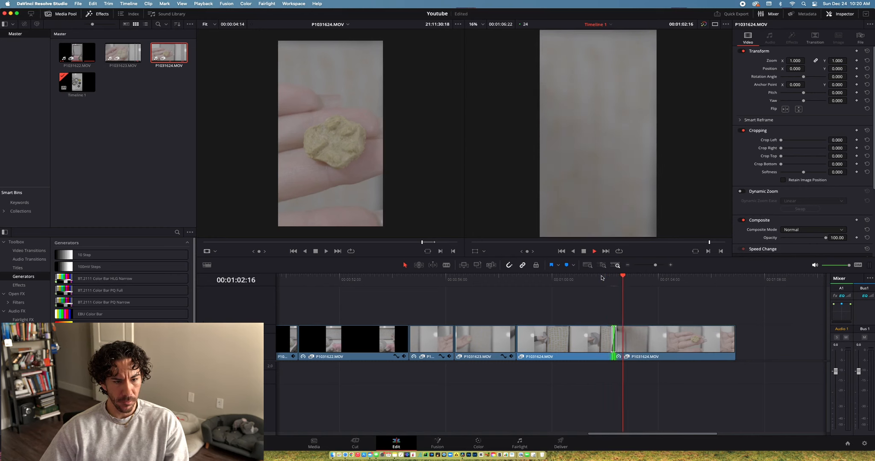
- Replace the 6-frame transition between the cookie-sheet clip and the reversed hand clip with a 12-frame Cross Dissolve, and replay it
key("space")
key("super+z")
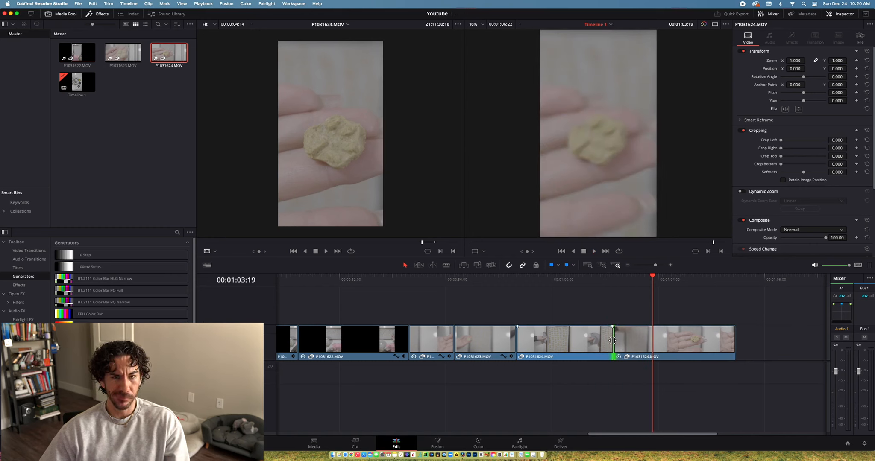
right_click(610, 343)
left_click(622, 347)
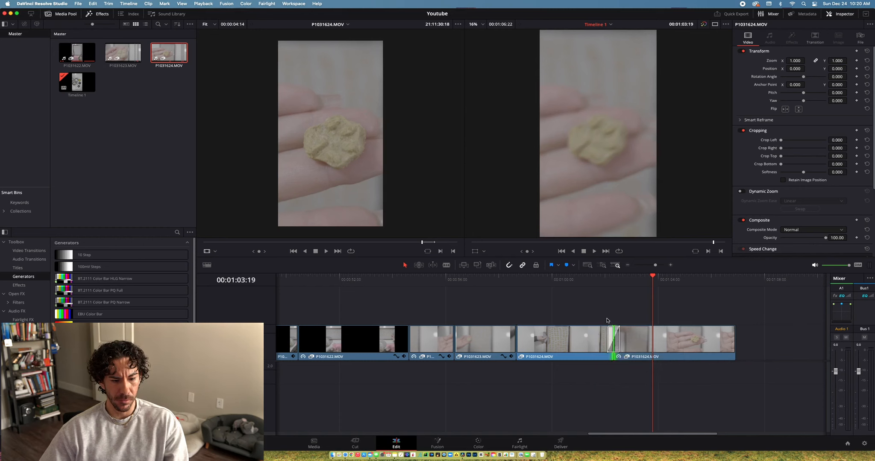
left_click(590, 282)
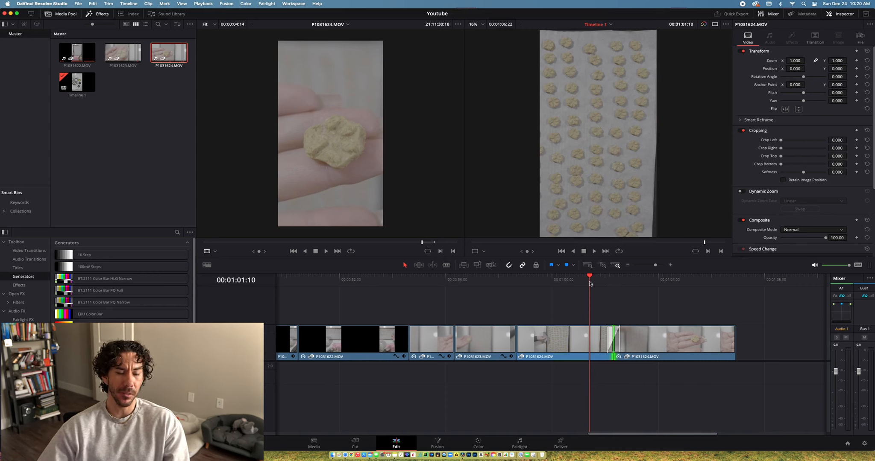
key("space")
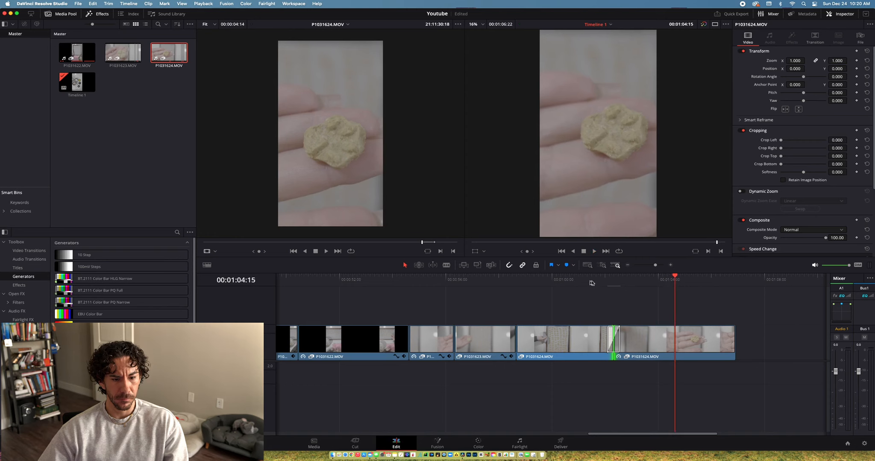
left_click(600, 279)
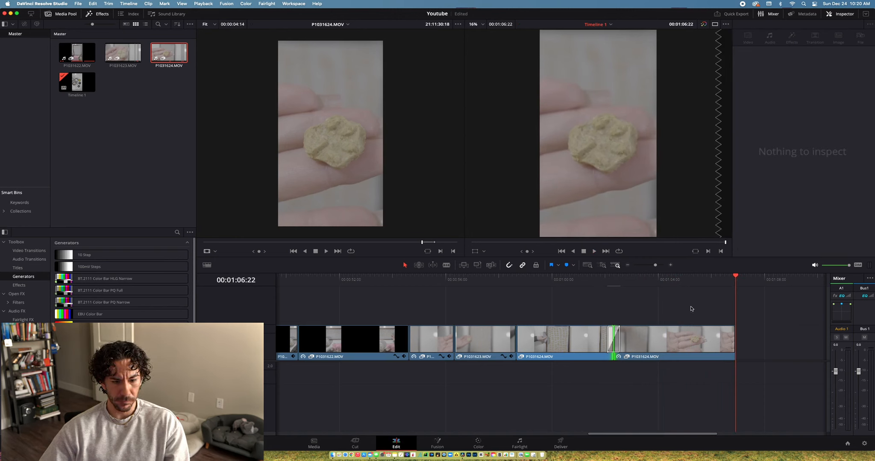
- Trim the end of the reversed hand clip to 01:05:04 and place a duplicate of it directly after the trimmed clip
left_click(640, 285)
key("space")
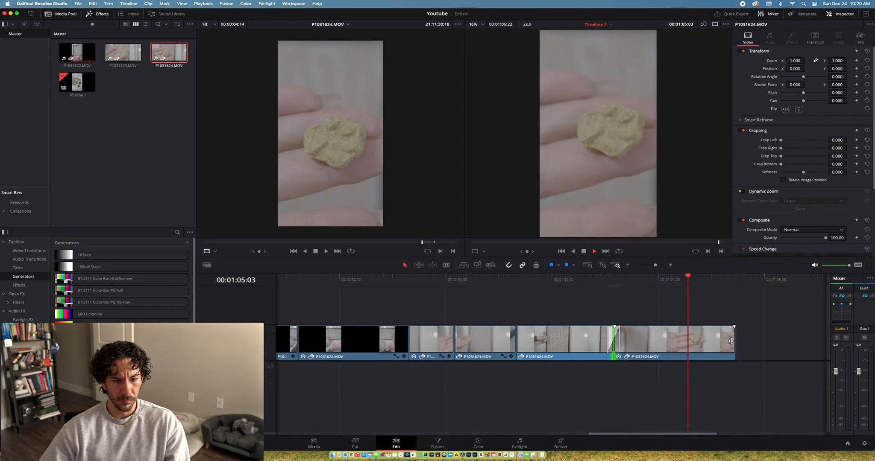
mouse_move(730, 342)
left_mouse_down()
mouse_move(688, 342)
mouse_move(733, 340)
left_mouse_up()
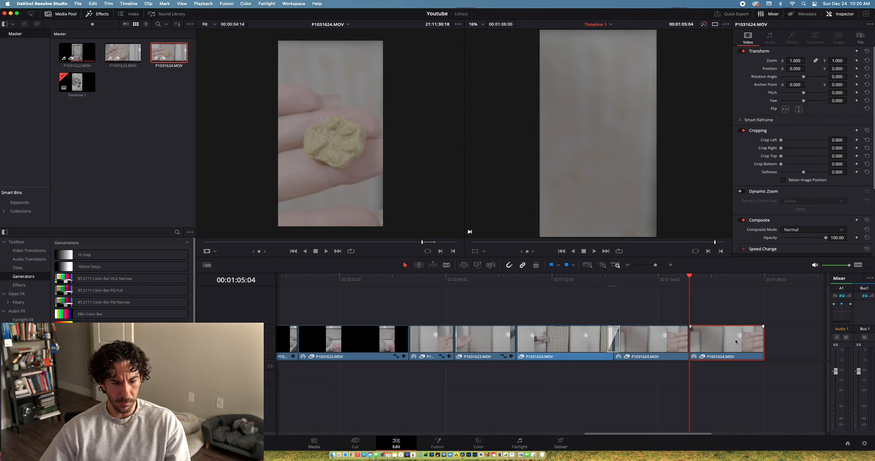
- Reverse the duplicated hand clip's segment to play forward at 100%, and replay from the cookie-sheet clip
key("ctrl+r")
left_click(740, 357)
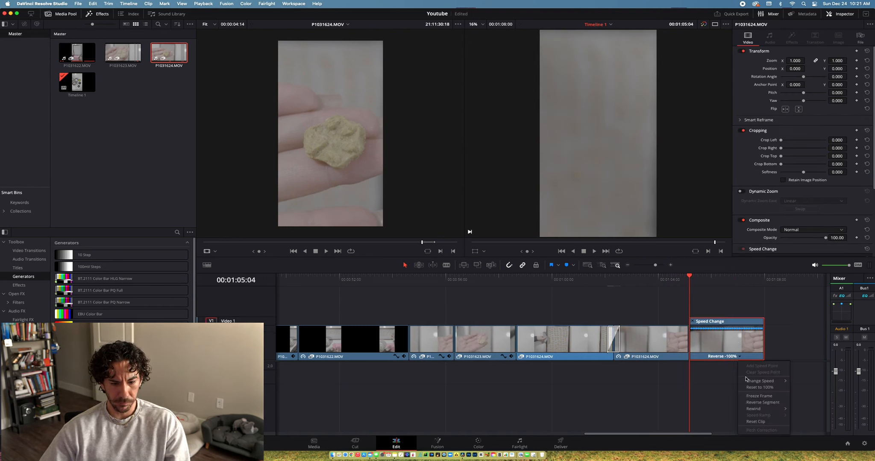
left_click(754, 402)
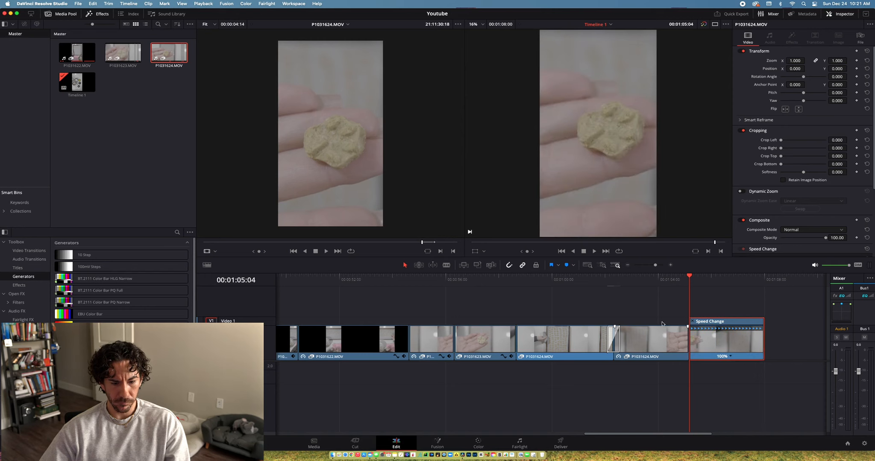
left_click(601, 277)
key("space")
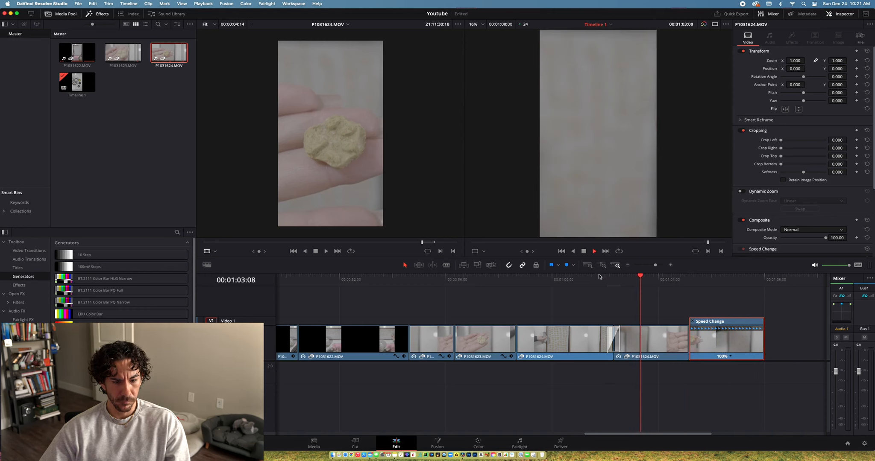
left_click(692, 321)
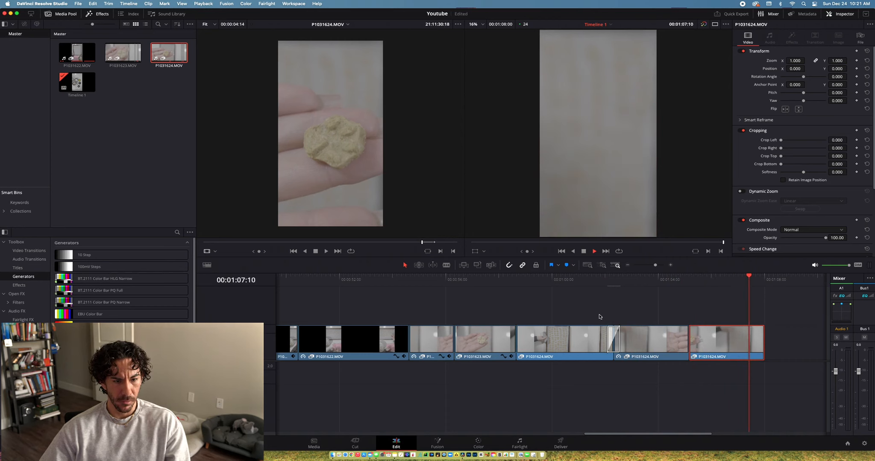
- Play to the end of the duplicated hand clip and trim its end to 01:07:17
key("space")
key("space")
key("space")
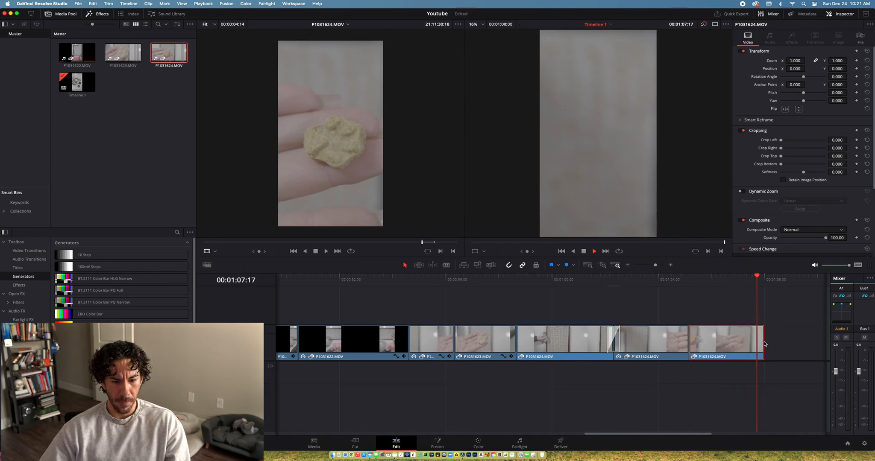
left_click_drag(763, 344, 757, 344)
- Replay the cut from the last P1031622.MOV clip into the first P1031623.MOV clip
scroll(658, 341, "left", 1)
scroll(658, 342, "left", 2)
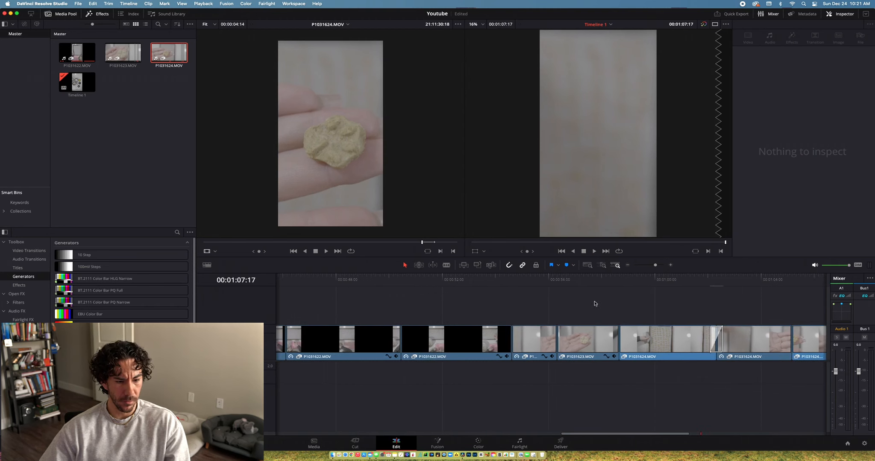
left_click(541, 278)
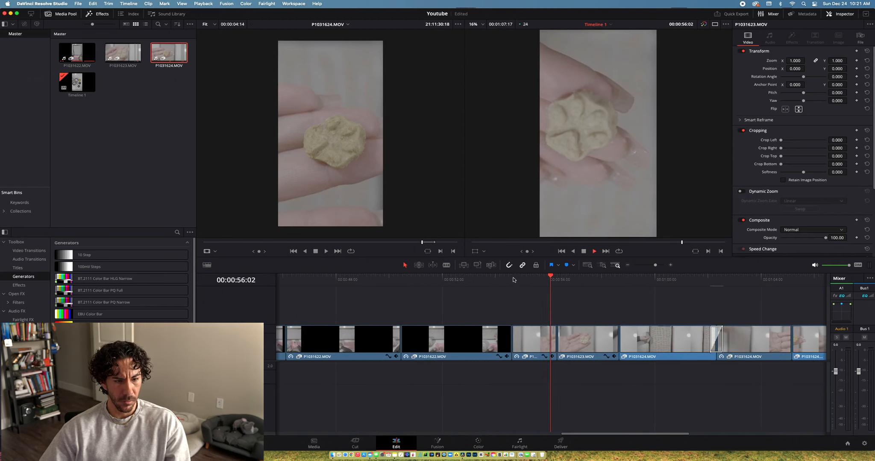
left_click(497, 279)
key("space")
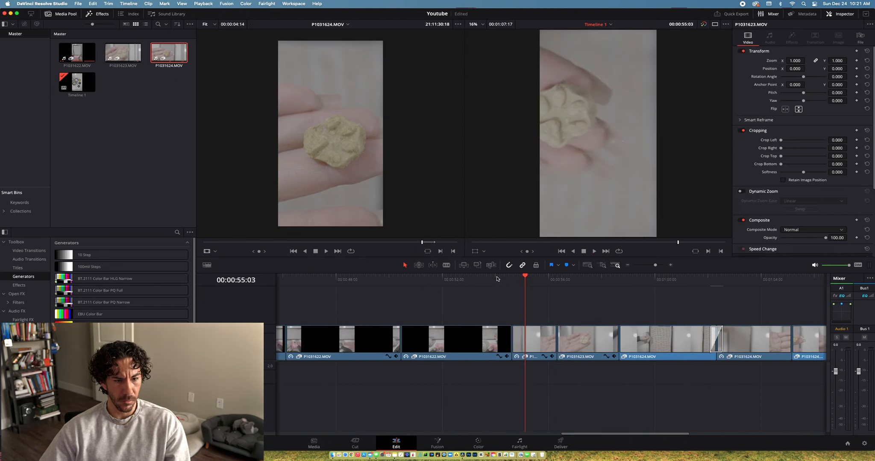
right_click(512, 336)
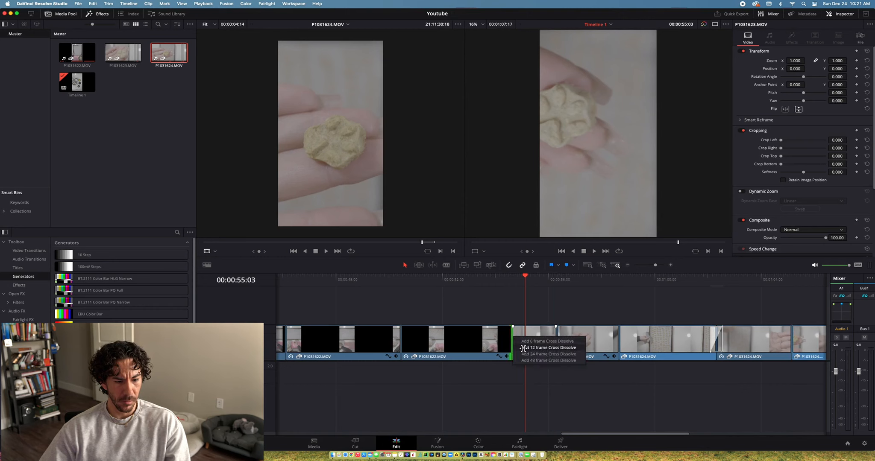
left_click(524, 348)
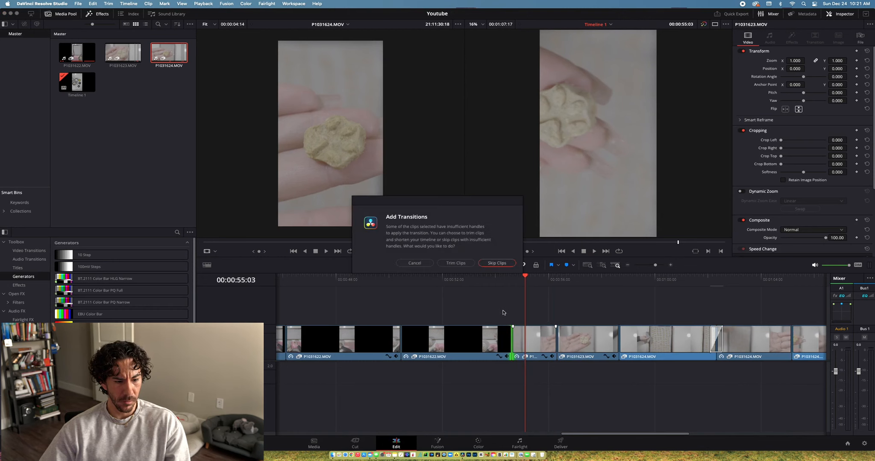
left_click(420, 262)
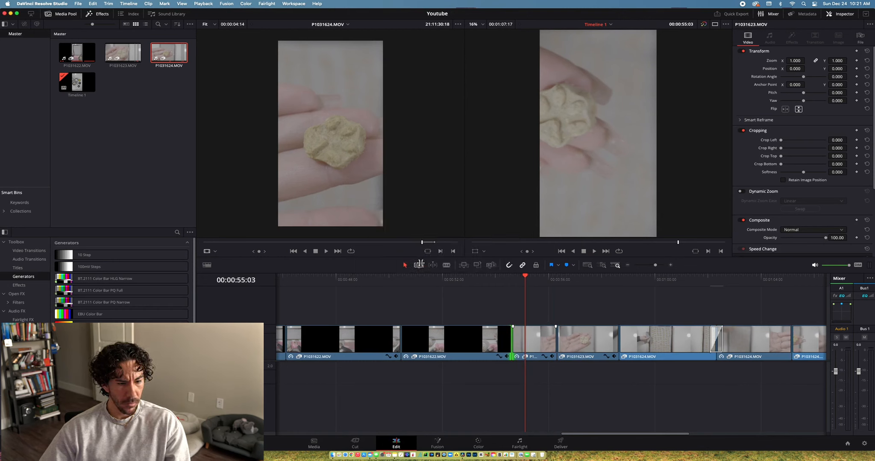
- Replay the P1031623.MOV clips and add a 12-frame Cross Dissolve between the second one and the cookie-sheet clip
left_click(504, 280)
key("space")
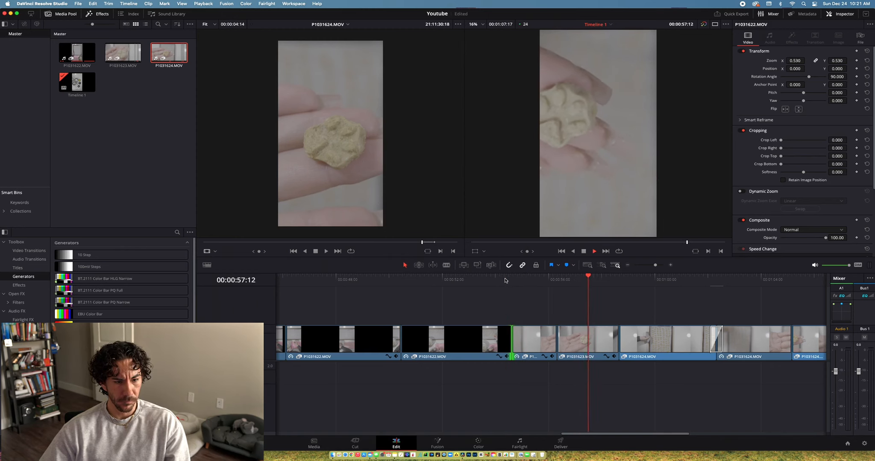
left_click(620, 336)
key("slash")
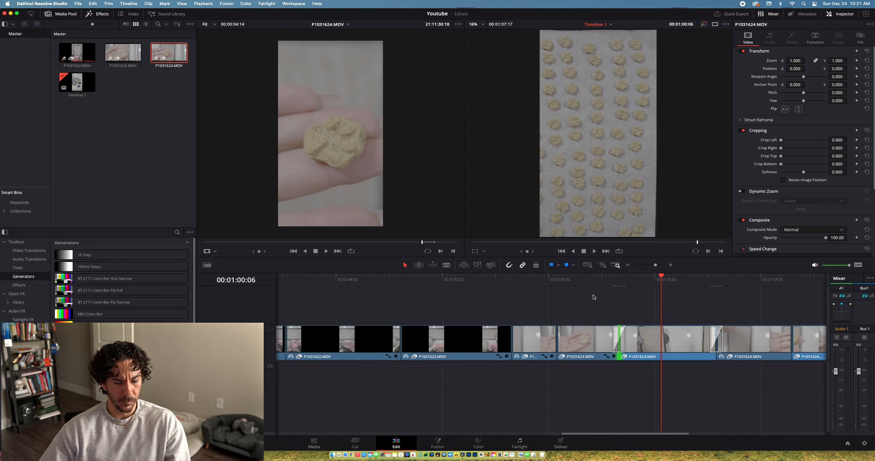
- Play the whole rough cut from the start of the timeline
scroll(592, 298, "down", 10)
scroll(552, 314, "up", 5)
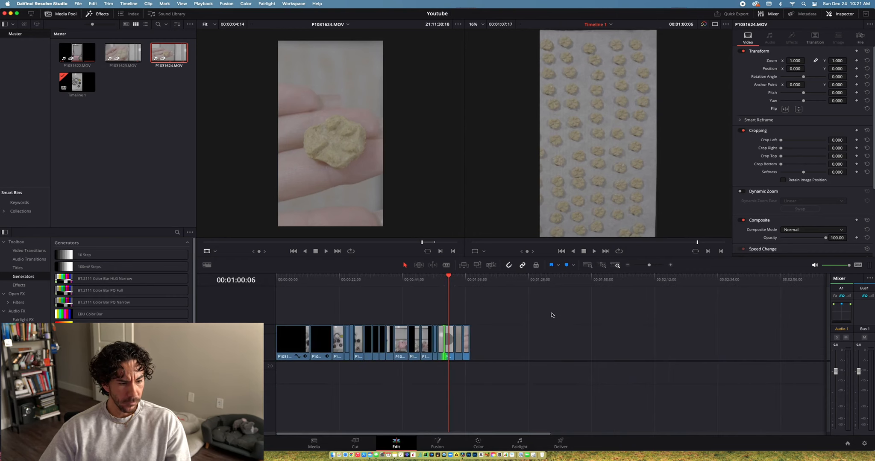
left_click_drag(299, 279, 253, 298)
key("space")
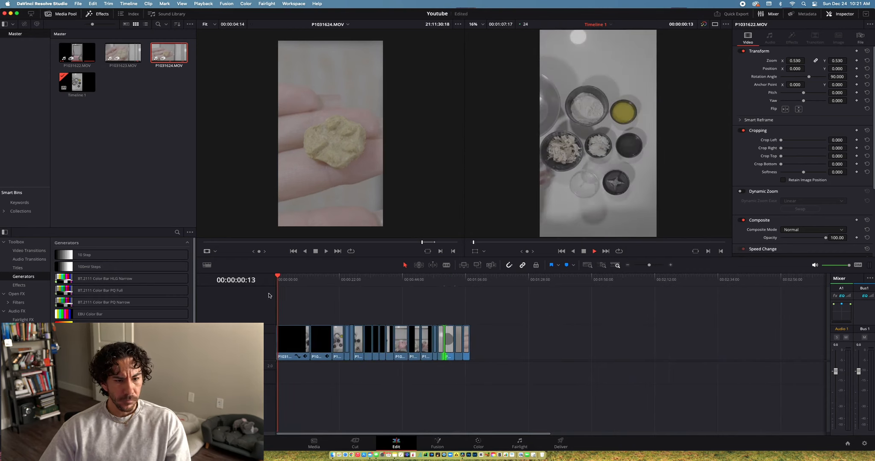